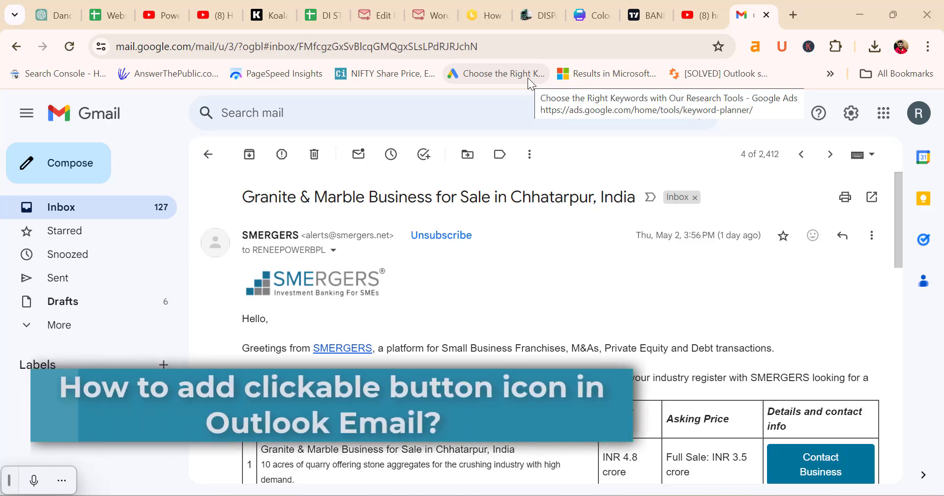
Step: Scroll through the draft and place the cursor in row 1's empty contact-info cell
{"action": "scroll", "coordinate": [553, 322], "scroll_direction": "down", "scroll_amount": 2}
{"action": "scroll", "coordinate": [553, 321], "scroll_direction": "down", "scroll_amount": 1}
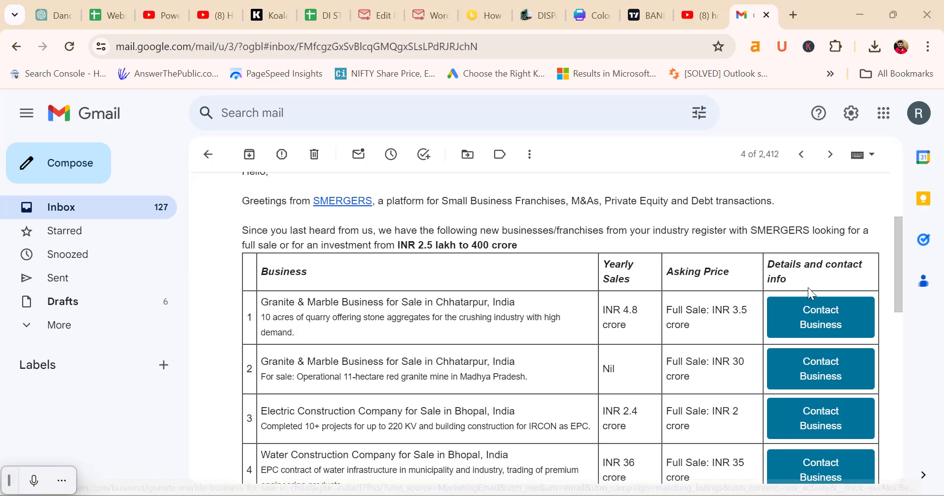
{"action": "scroll", "coordinate": [650, 299], "scroll_direction": "down", "scroll_amount": 5}
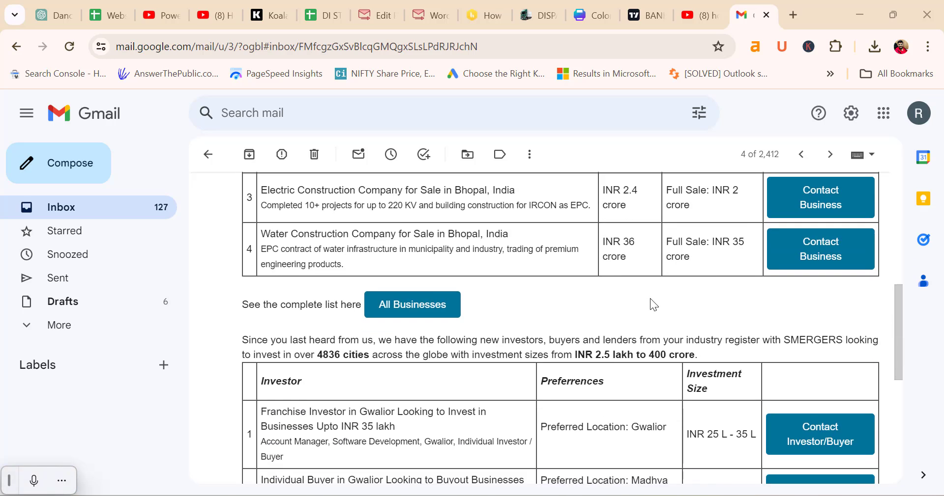
{"action": "scroll", "coordinate": [650, 299], "scroll_direction": "down", "scroll_amount": 3}
{"action": "scroll", "coordinate": [650, 299], "scroll_direction": "down", "scroll_amount": 2}
{"action": "scroll", "coordinate": [650, 322], "scroll_direction": "up", "scroll_amount": 3}
{"action": "scroll", "coordinate": [650, 322], "scroll_direction": "up", "scroll_amount": 5}
{"action": "scroll", "coordinate": [649, 322], "scroll_direction": "up", "scroll_amount": 3}
{"action": "scroll", "coordinate": [650, 322], "scroll_direction": "down", "scroll_amount": 1}
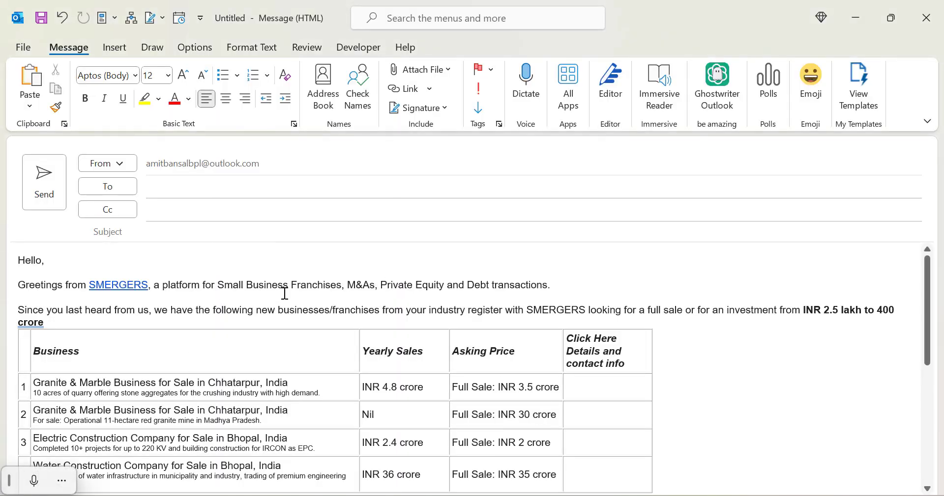
{"action": "scroll", "coordinate": [612, 374], "scroll_direction": "down", "scroll_amount": 2}
{"action": "scroll", "coordinate": [612, 374], "scroll_direction": "up", "scroll_amount": 1}
{"action": "left_click", "coordinate": [614, 346]}
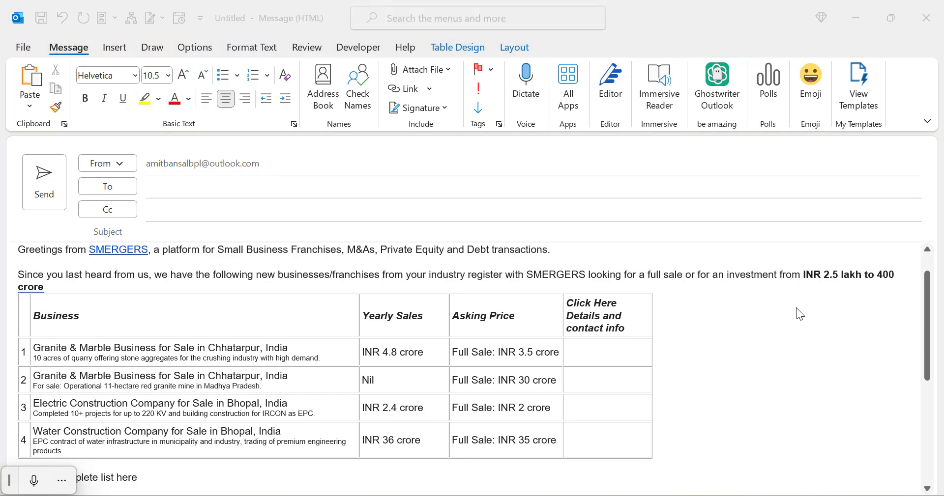
{"action": "left_click", "coordinate": [595, 351]}
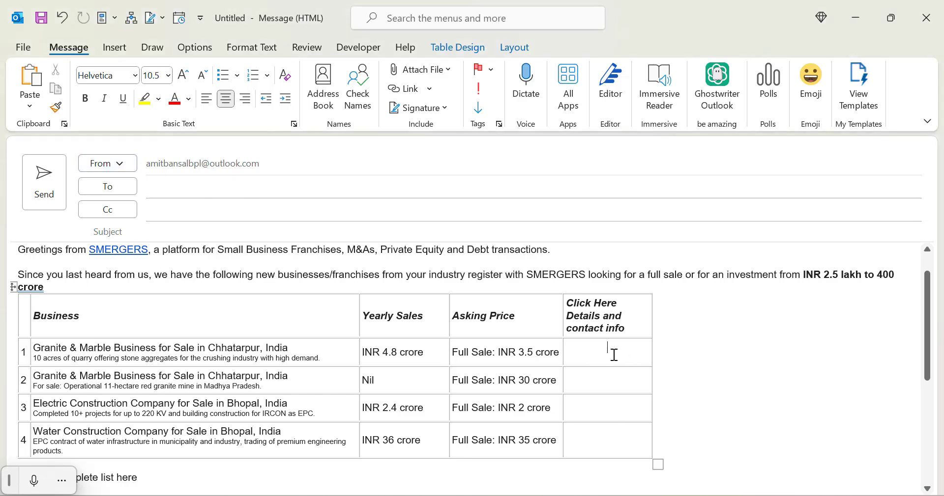
Step: On the Insert tab, browse the Pictures and Shapes dropdown options without inserting anything
{"action": "left_click", "coordinate": [118, 47]}
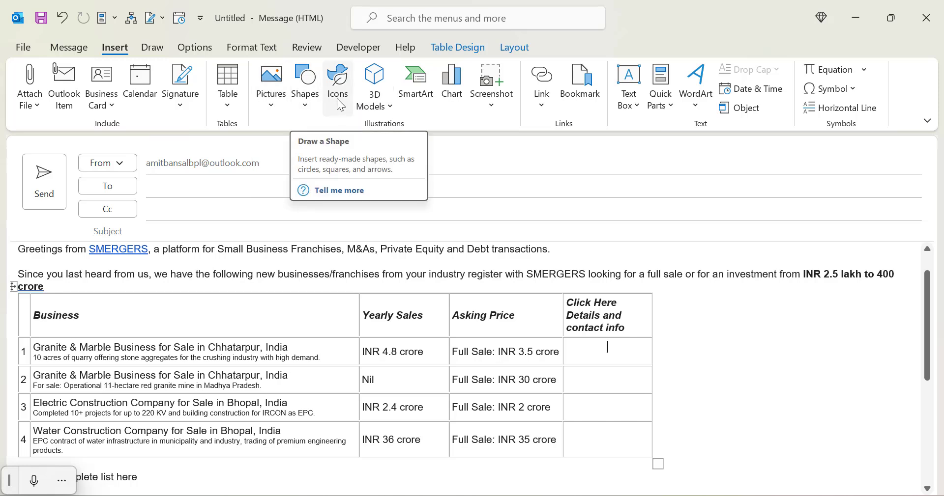
{"action": "left_click", "coordinate": [273, 111]}
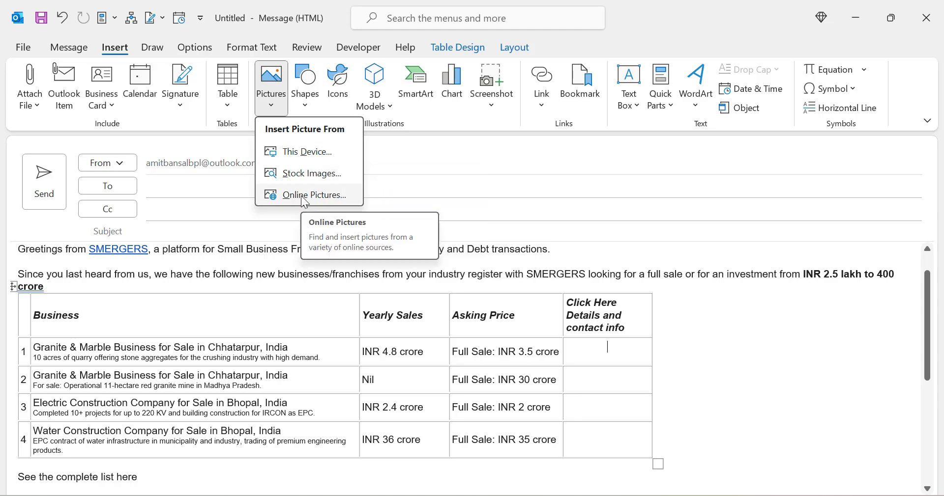
{"action": "left_click", "coordinate": [308, 105]}
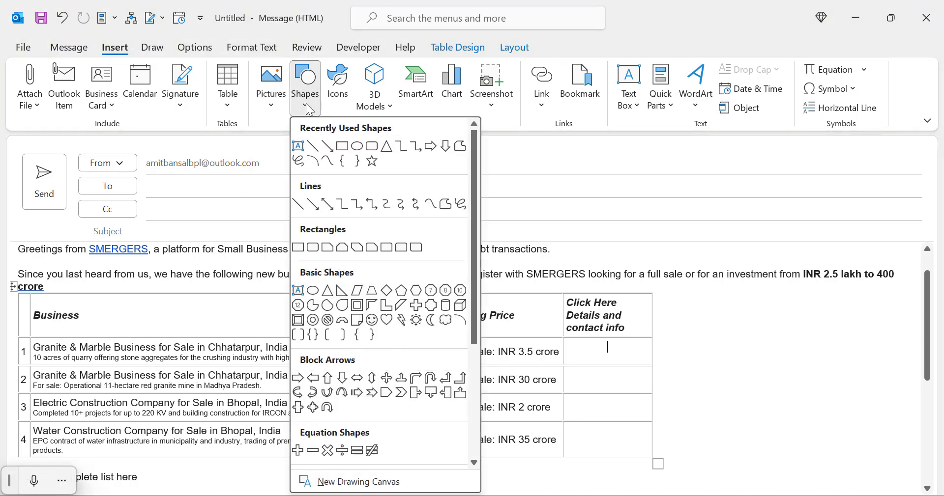
{"action": "scroll", "coordinate": [373, 216], "scroll_direction": "down", "scroll_amount": 3}
{"action": "scroll", "coordinate": [384, 227], "scroll_direction": "down", "scroll_amount": 1}
{"action": "scroll", "coordinate": [381, 256], "scroll_direction": "up", "scroll_amount": 4}
{"action": "scroll", "coordinate": [418, 268], "scroll_direction": "down", "scroll_amount": 3}
{"action": "scroll", "coordinate": [450, 251], "scroll_direction": "up", "scroll_amount": 3}
{"action": "scroll", "coordinate": [439, 270], "scroll_direction": "down", "scroll_amount": 3}
{"action": "scroll", "coordinate": [440, 271], "scroll_direction": "up", "scroll_amount": 3}
{"action": "left_click", "coordinate": [564, 149]}
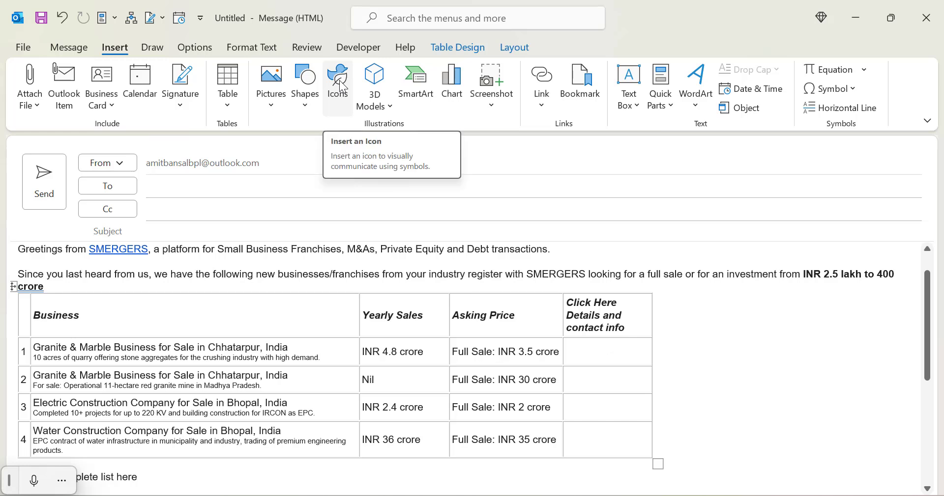
{"action": "left_click", "coordinate": [339, 86]}
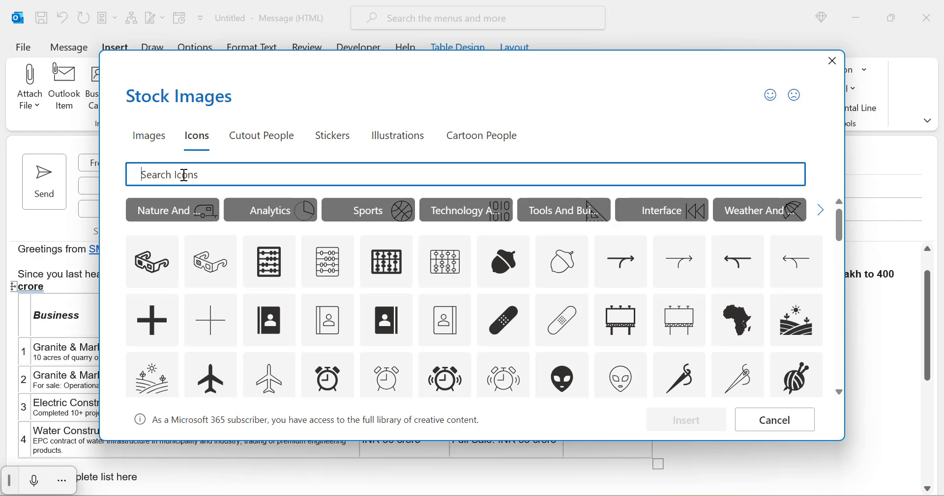
{"action": "type", "text": "clickable"}
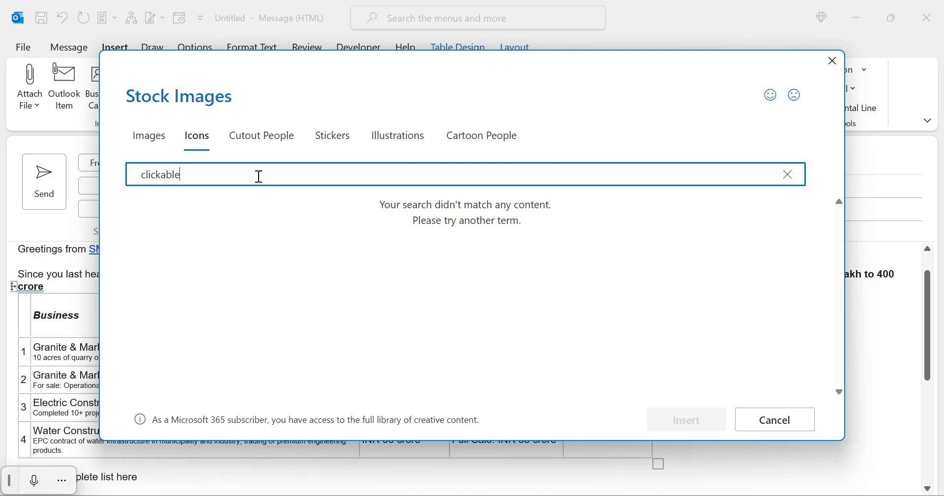
{"action": "key", "text": "BackSpace"}
{"action": "key", "text": "BackSpace"}
{"action": "key", "text": "BackSpace"}
{"action": "key", "text": "BackSpace"}
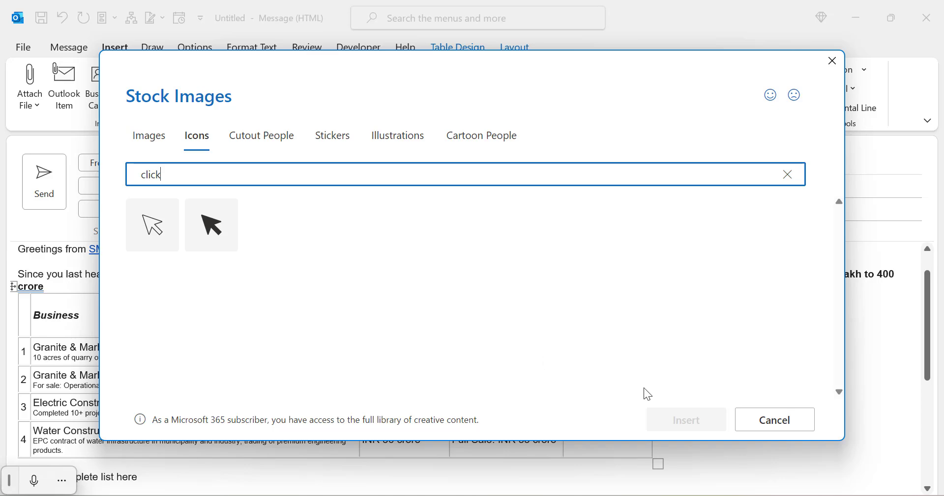
{"action": "left_click", "coordinate": [795, 421]}
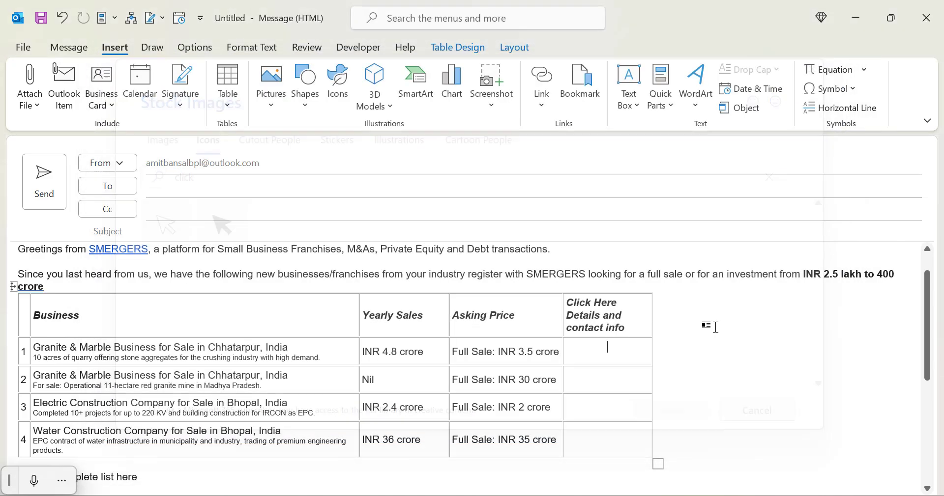
Step: Browse the Shapes gallery again, then dismiss it
{"action": "left_click", "coordinate": [303, 104]}
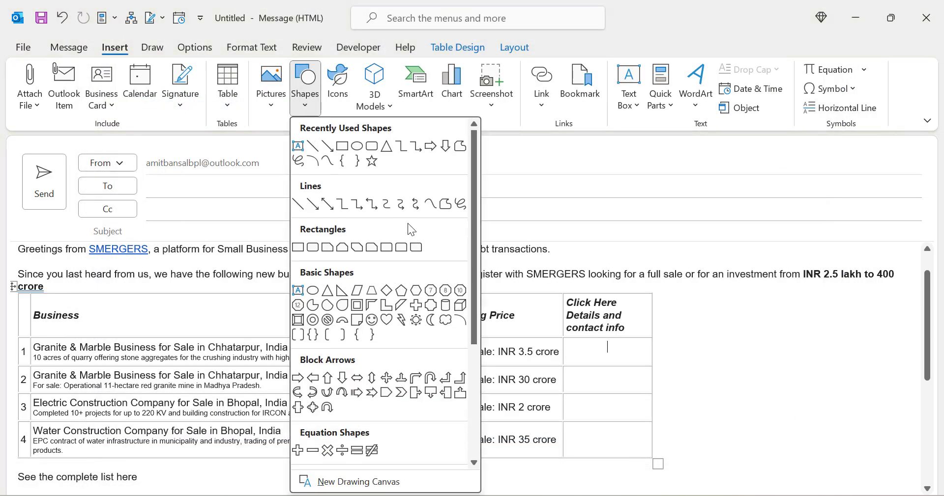
{"action": "scroll", "coordinate": [408, 223], "scroll_direction": "down", "scroll_amount": 4}
{"action": "scroll", "coordinate": [408, 227], "scroll_direction": "up", "scroll_amount": 1}
{"action": "scroll", "coordinate": [411, 255], "scroll_direction": "up", "scroll_amount": 3}
{"action": "scroll", "coordinate": [411, 255], "scroll_direction": "down", "scroll_amount": 3}
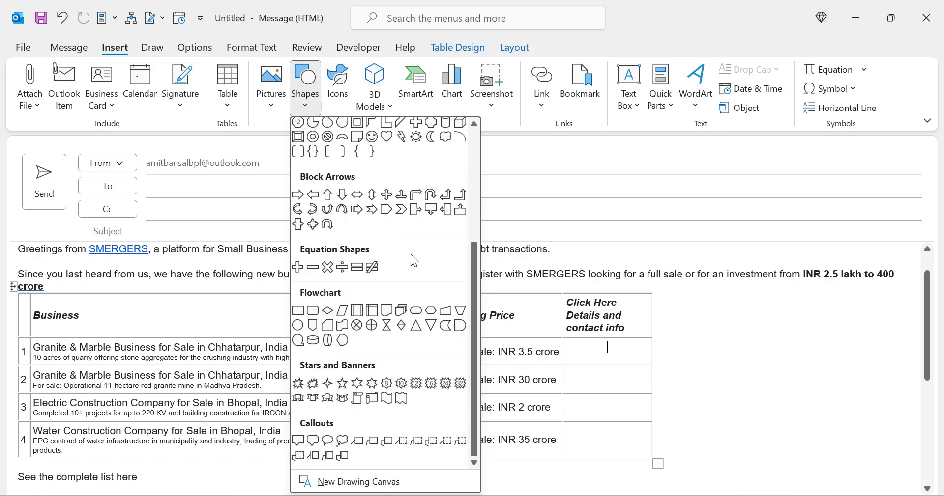
{"action": "left_click", "coordinate": [821, 362]}
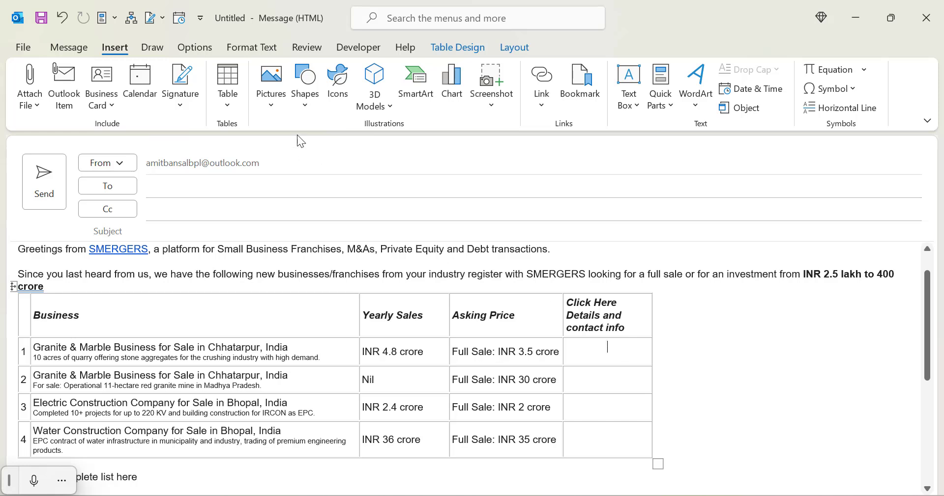
Step: Search Online Pictures for 'clickable' and scroll through the results
{"action": "left_click", "coordinate": [272, 105]}
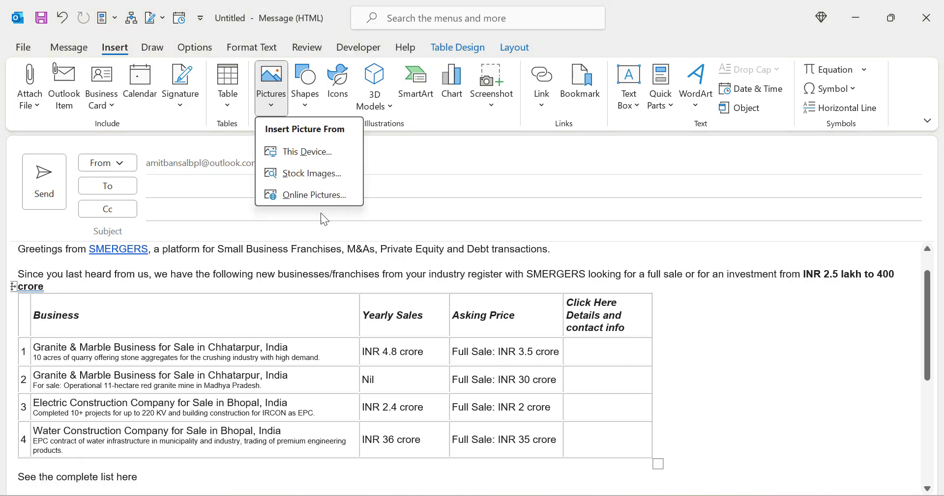
{"action": "left_click", "coordinate": [314, 198]}
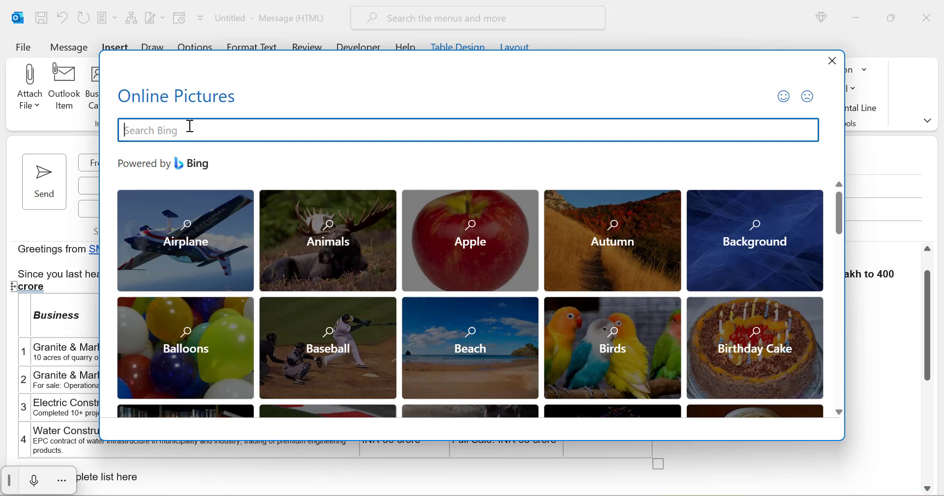
{"action": "type", "text": "clickable"}
{"action": "key", "text": "Return"}
{"action": "scroll", "coordinate": [393, 272], "scroll_direction": "down", "scroll_amount": 2}
{"action": "scroll", "coordinate": [393, 271], "scroll_direction": "down", "scroll_amount": 3}
{"action": "scroll", "coordinate": [392, 269], "scroll_direction": "down", "scroll_amount": 2}
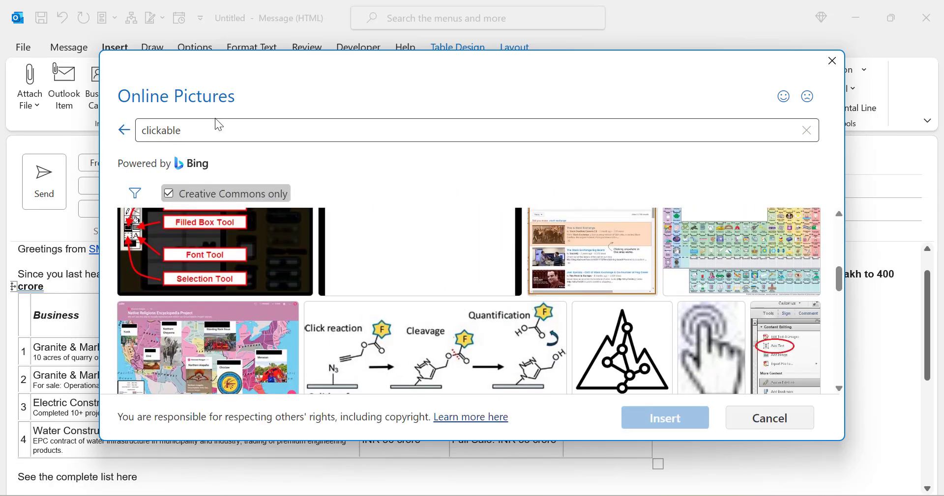
Step: Refine the search to 'click' and insert the round CLICK HERE button image
{"action": "left_click", "coordinate": [219, 129]}
{"action": "key", "text": "BackSpace"}
{"action": "key", "text": "BackSpace"}
{"action": "key", "text": "Return"}
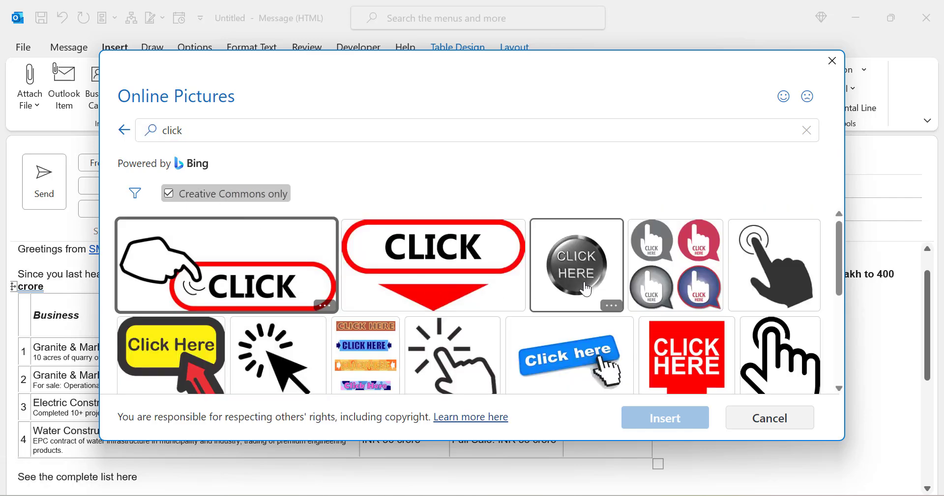
{"action": "mouse_move", "coordinate": [577, 264]}
{"action": "left_click", "coordinate": [580, 273]}
{"action": "left_click", "coordinate": [646, 417]}
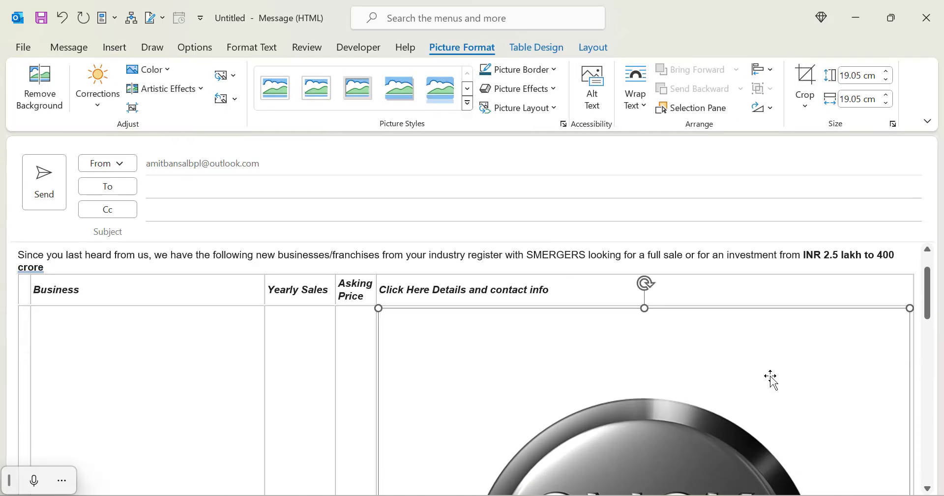
{"action": "scroll", "coordinate": [775, 388], "scroll_direction": "down", "scroll_amount": 5}
{"action": "scroll", "coordinate": [771, 381], "scroll_direction": "down", "scroll_amount": 3}
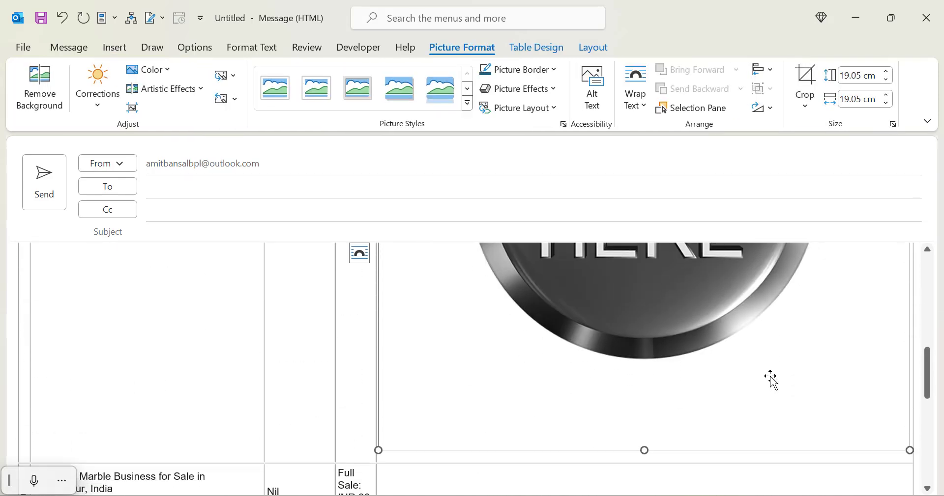
{"action": "scroll", "coordinate": [770, 376], "scroll_direction": "up", "scroll_amount": 5}
{"action": "scroll", "coordinate": [770, 376], "scroll_direction": "up", "scroll_amount": 3}
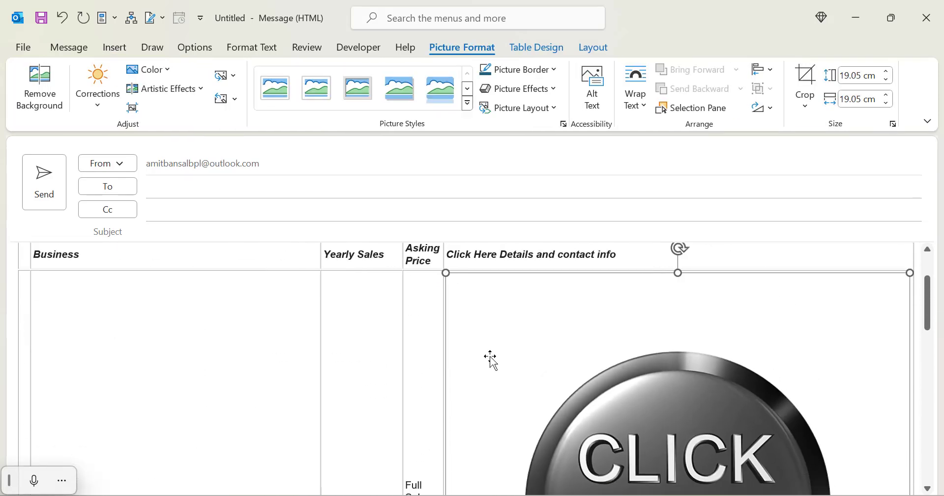
{"action": "left_click_drag", "start_coordinate": [379, 274], "coordinate": [868, 459]}
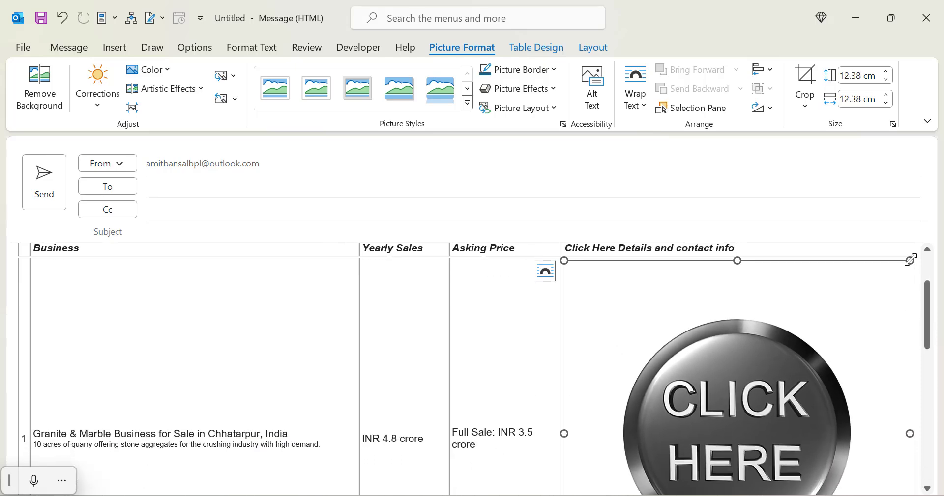
{"action": "mouse_move", "coordinate": [910, 261]}
{"action": "left_mouse_down"}
{"action": "mouse_move", "coordinate": [763, 461]}
{"action": "mouse_move", "coordinate": [629, 328]}
{"action": "left_mouse_up"}
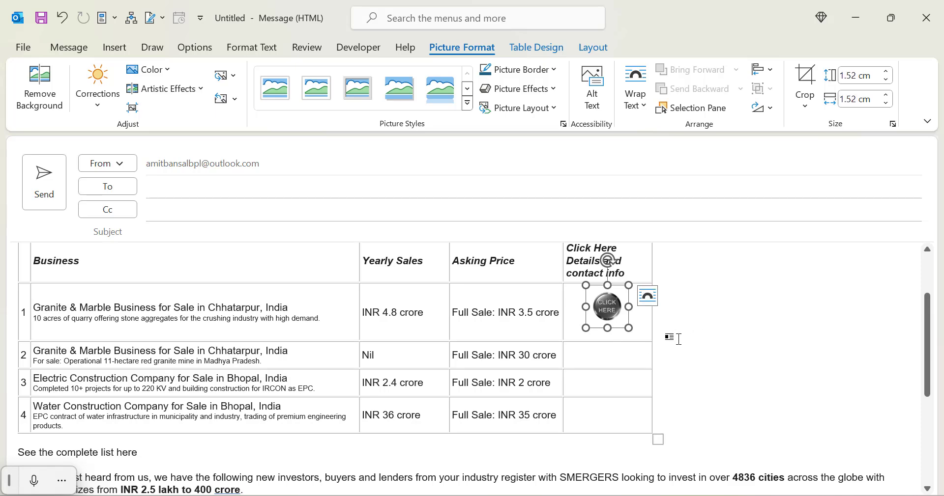
{"action": "left_click", "coordinate": [638, 323]}
{"action": "left_click", "coordinate": [612, 312]}
{"action": "left_click", "coordinate": [612, 355]}
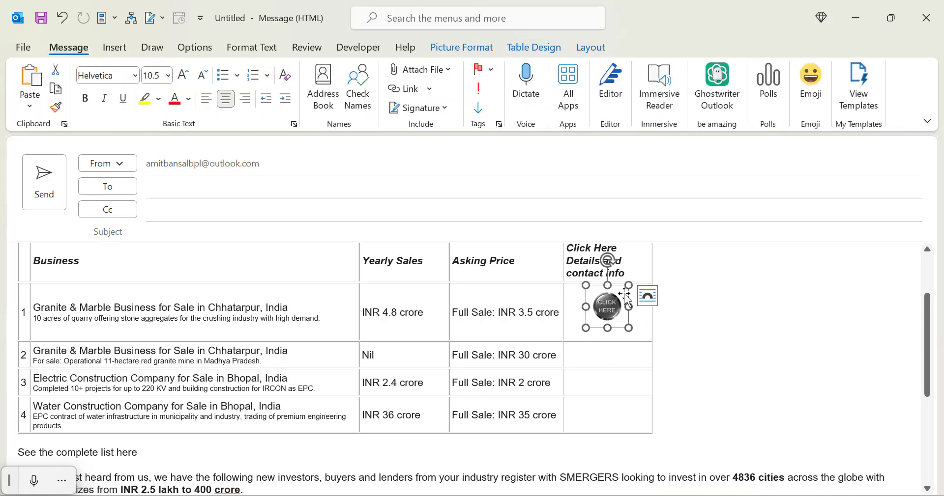
{"action": "left_click_drag", "start_coordinate": [628, 285], "coordinate": [607, 308]}
{"action": "left_click", "coordinate": [748, 327]}
{"action": "left_click", "coordinate": [607, 300]}
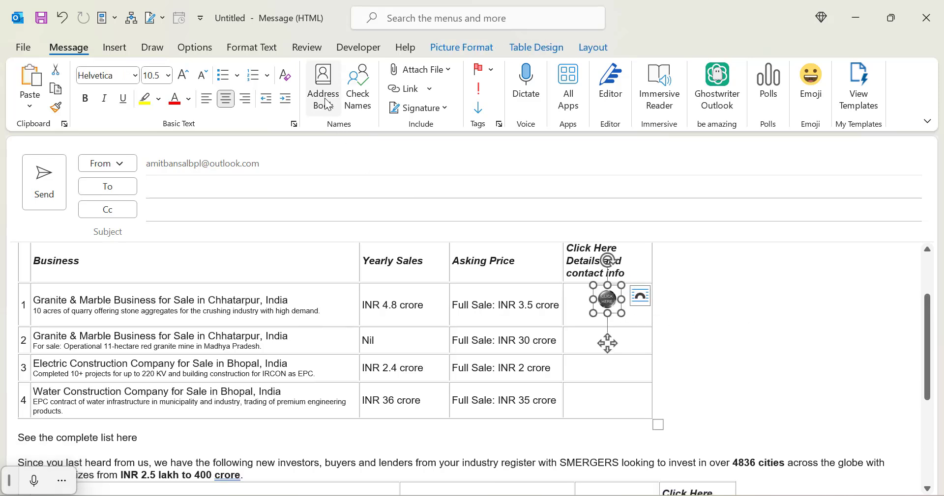
{"action": "left_click", "coordinate": [593, 49]}
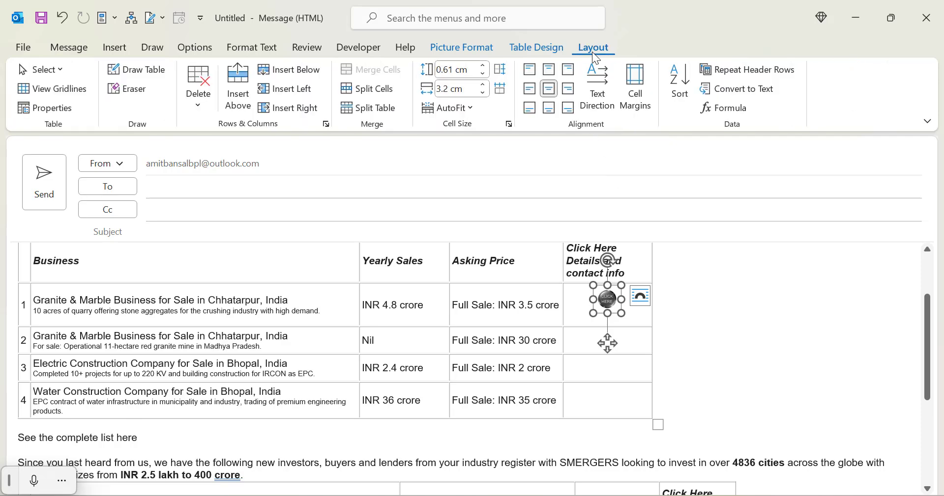
{"action": "left_click", "coordinate": [550, 94]}
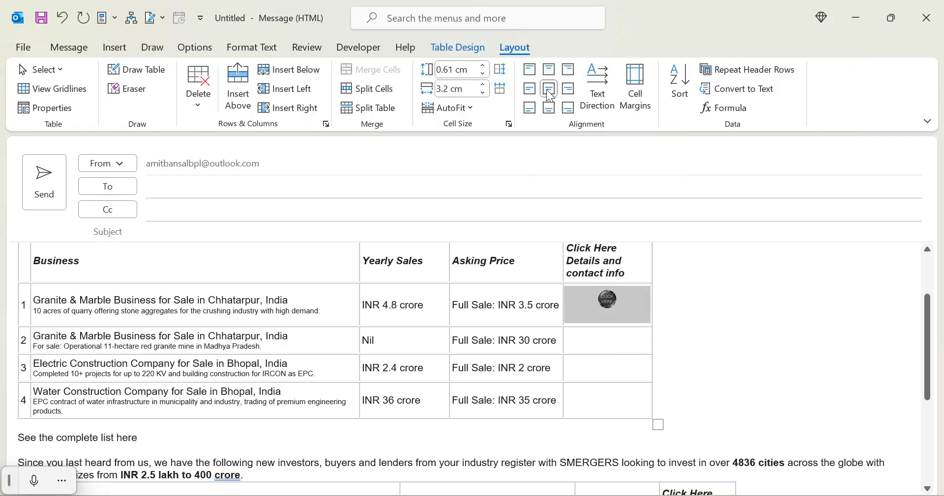
{"action": "left_click", "coordinate": [693, 319]}
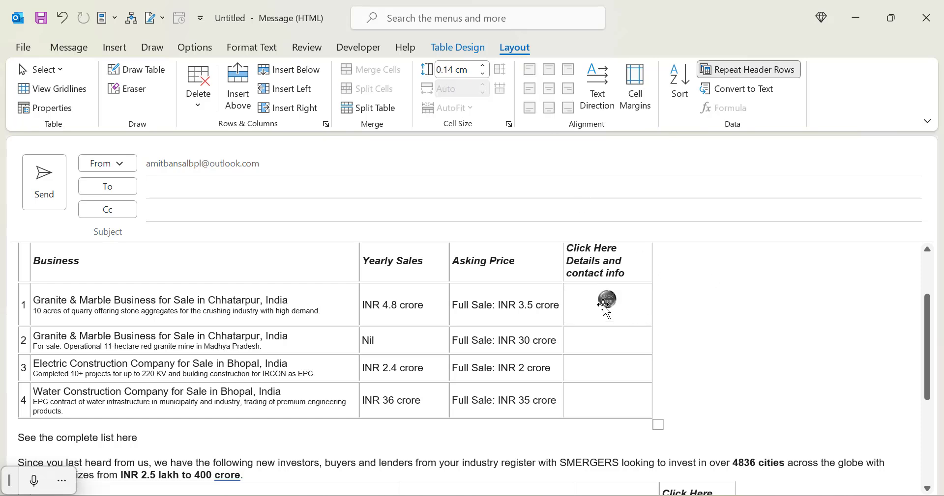
{"action": "left_click", "coordinate": [595, 344]}
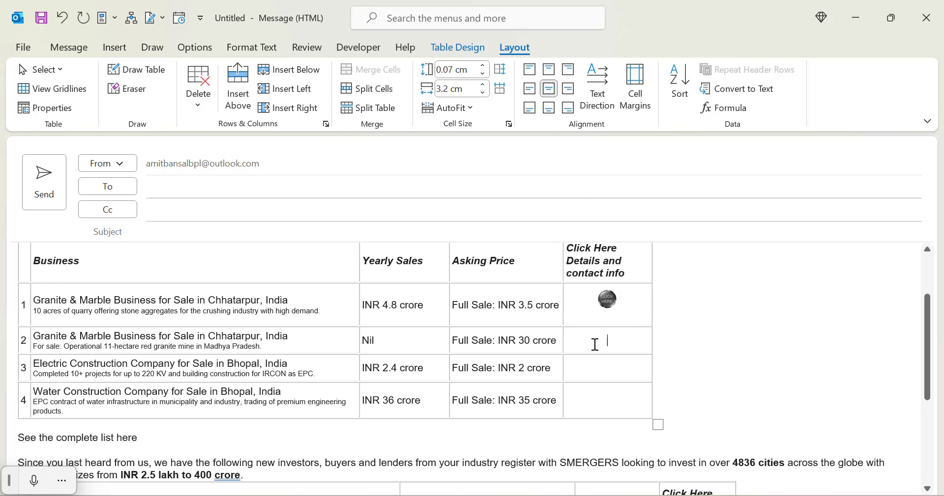
{"action": "left_click", "coordinate": [609, 309]}
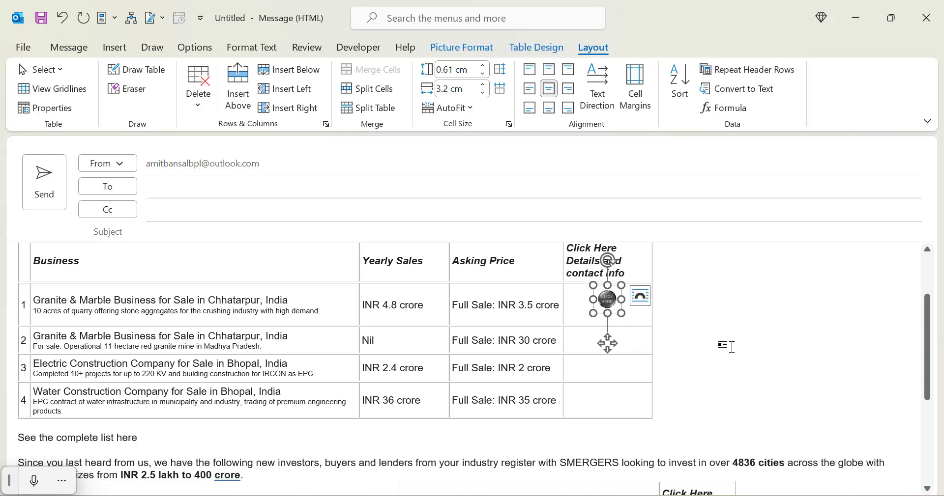
{"action": "left_click", "coordinate": [688, 344]}
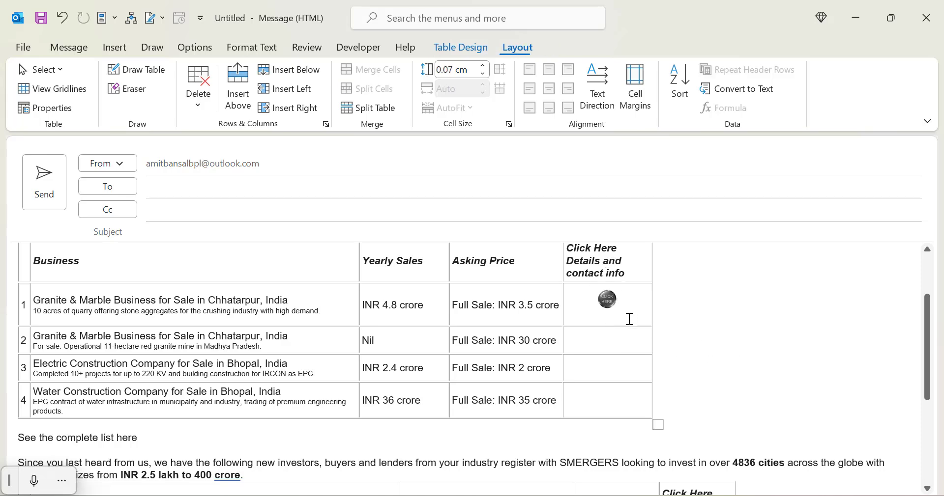
{"action": "left_click", "coordinate": [615, 305]}
{"action": "left_click", "coordinate": [117, 50]}
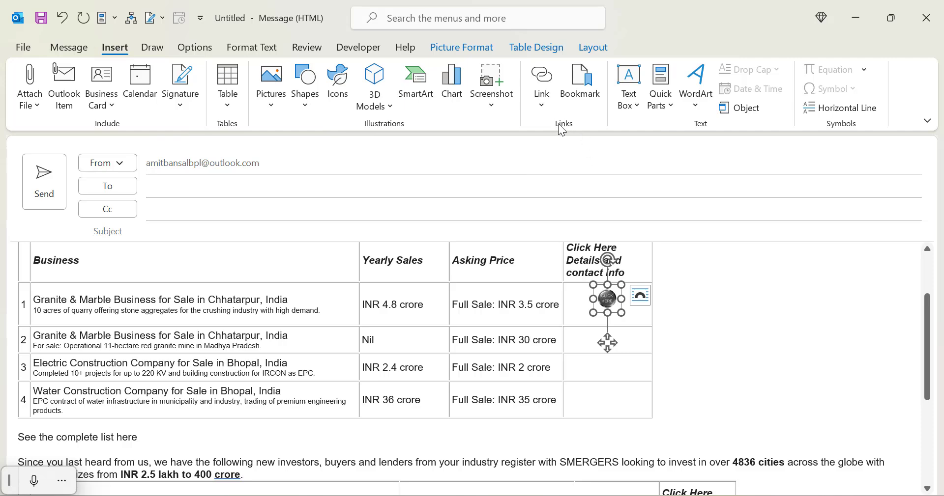
{"action": "left_click", "coordinate": [546, 86]}
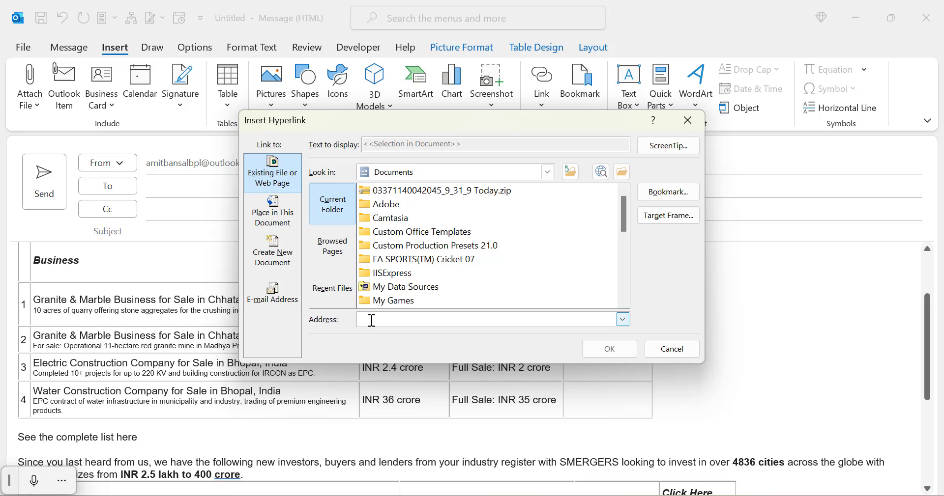
{"action": "left_click", "coordinate": [623, 320]}
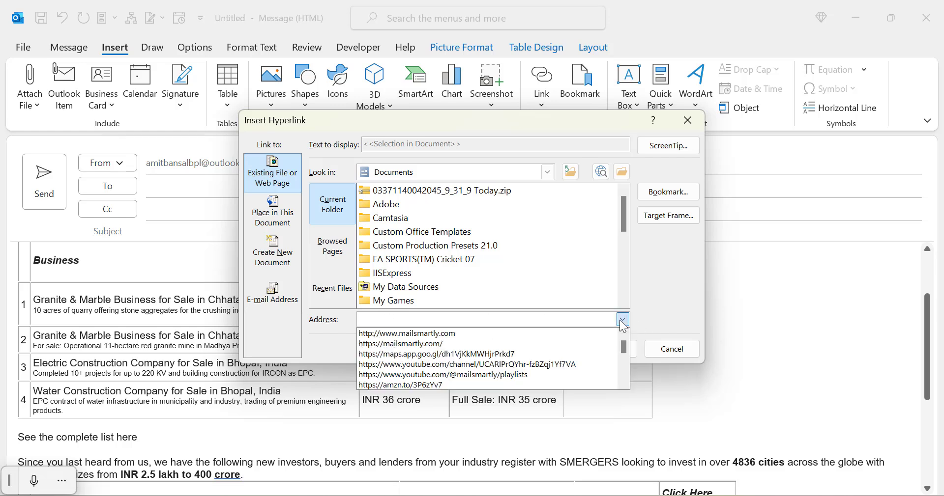
{"action": "left_click", "coordinate": [463, 334]}
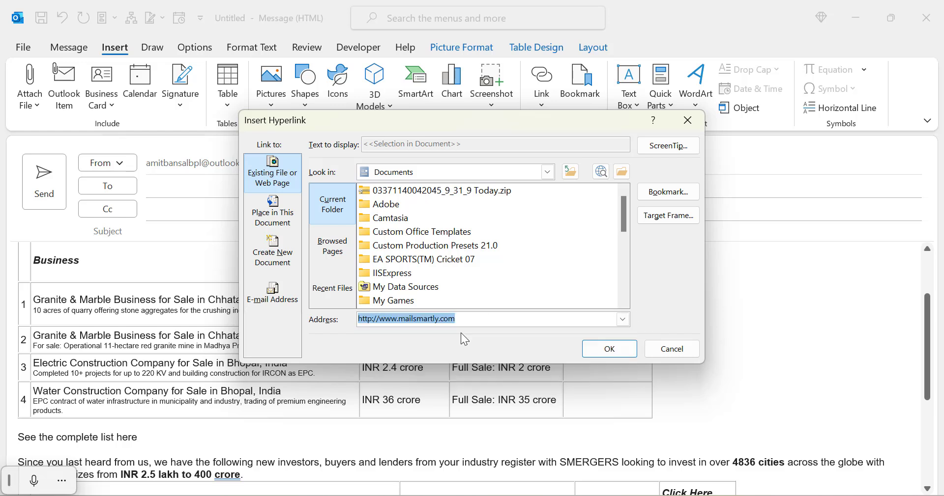
{"action": "left_click", "coordinate": [609, 350]}
{"action": "mouse_move", "coordinate": [607, 298]}
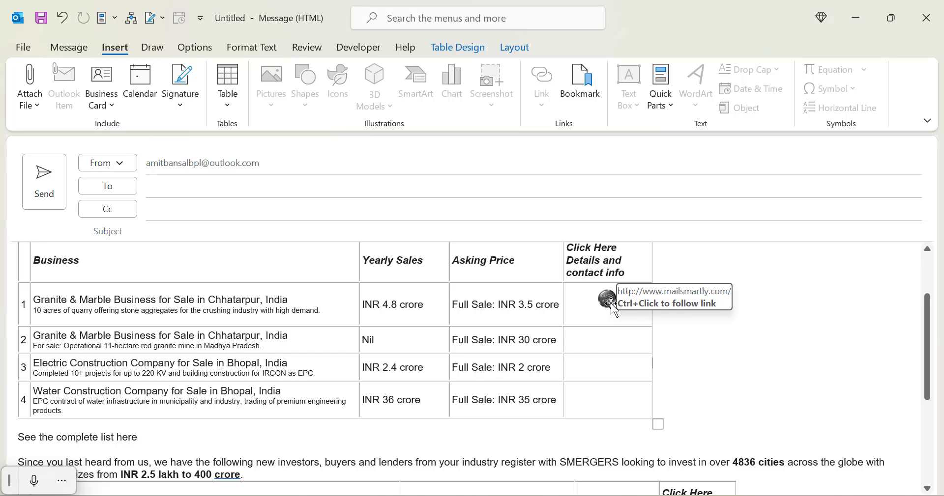
{"action": "left_click", "coordinate": [627, 338]}
{"action": "left_click", "coordinate": [273, 107]}
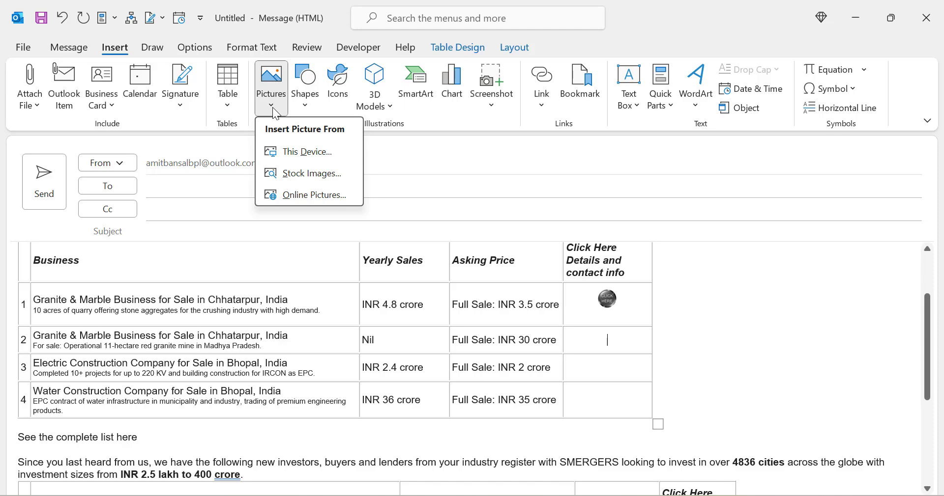
{"action": "left_click", "coordinate": [316, 176]}
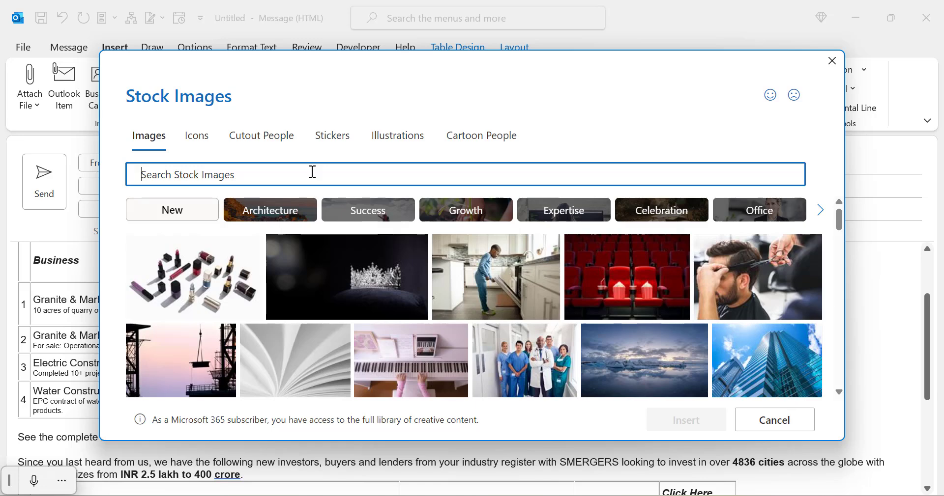
{"action": "type", "text": "click"}
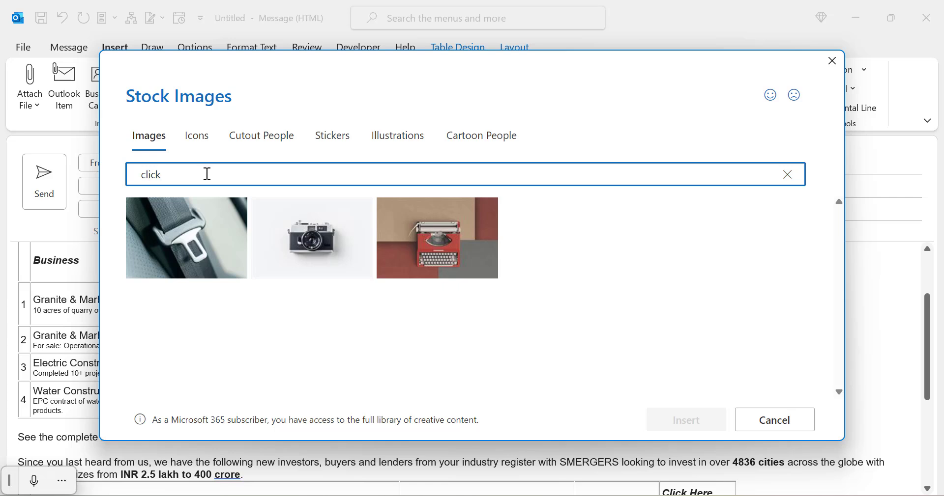
{"action": "left_click", "coordinate": [836, 59]}
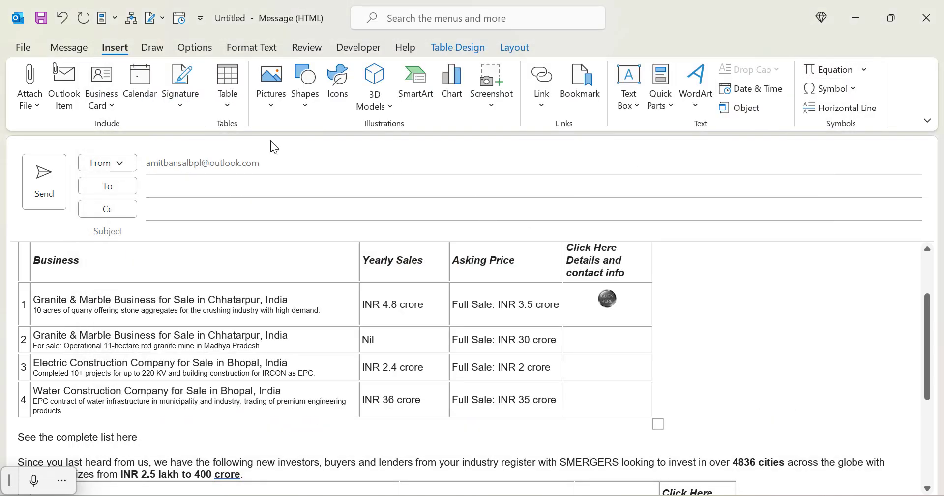
Step: Insert icons8-click-here-96.png from the Downloads folder into row 2's contact-info cell
{"action": "left_click", "coordinate": [268, 98]}
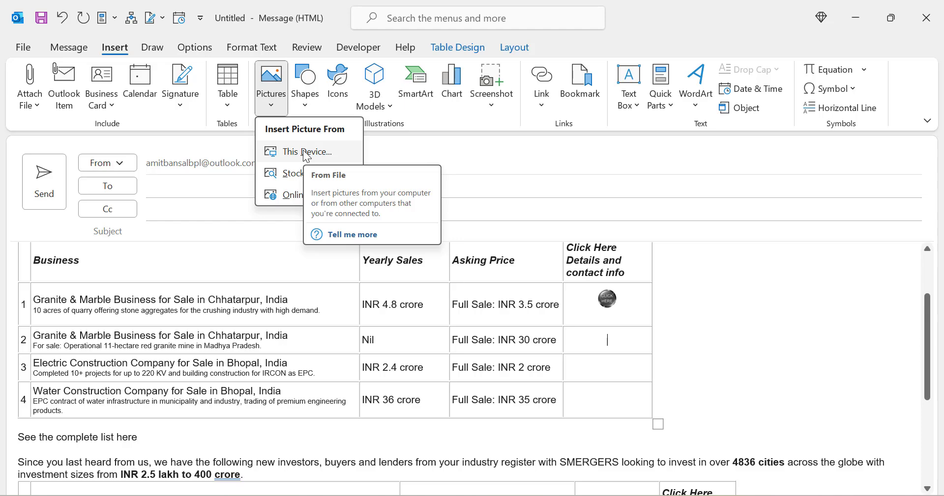
{"action": "left_click", "coordinate": [305, 156]}
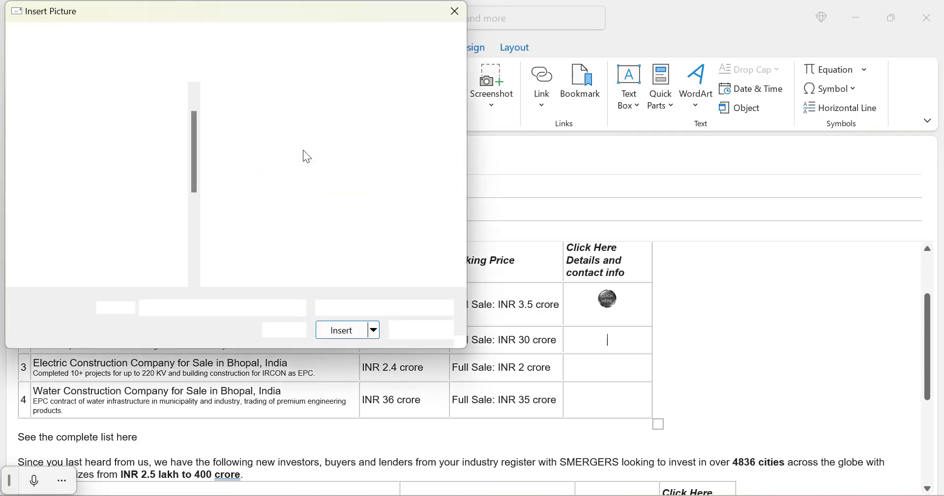
{"action": "left_click", "coordinate": [69, 145]}
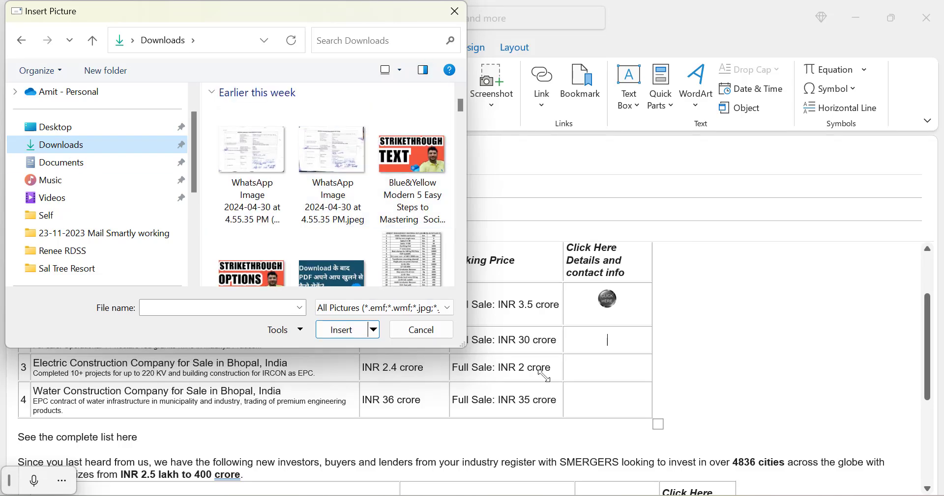
{"action": "left_click_drag", "start_coordinate": [463, 346], "coordinate": [694, 411]}
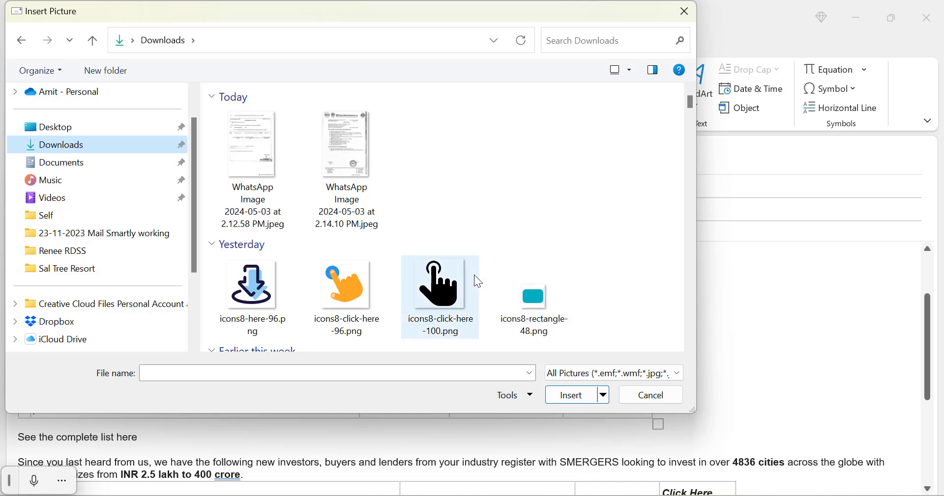
{"action": "left_click", "coordinate": [357, 300]}
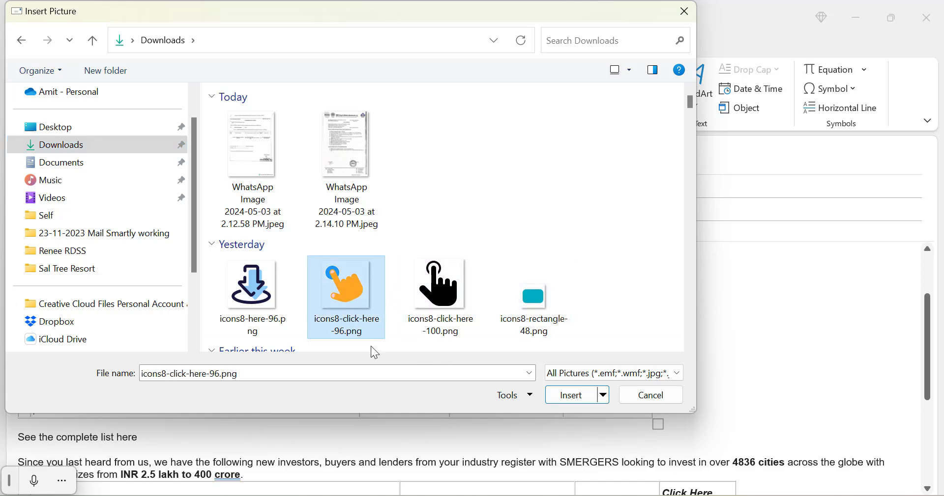
{"action": "left_click", "coordinate": [570, 397]}
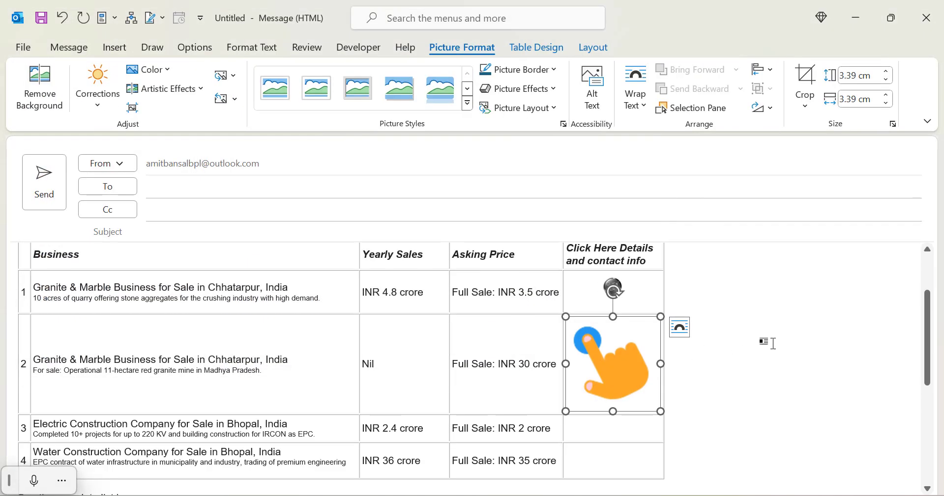
Step: Shrink the hand click icon to about 0.97 cm by dragging a corner handle
{"action": "left_click", "coordinate": [765, 342]}
{"action": "left_click", "coordinate": [638, 364]}
{"action": "left_click_drag", "start_coordinate": [661, 411], "coordinate": [592, 344]}
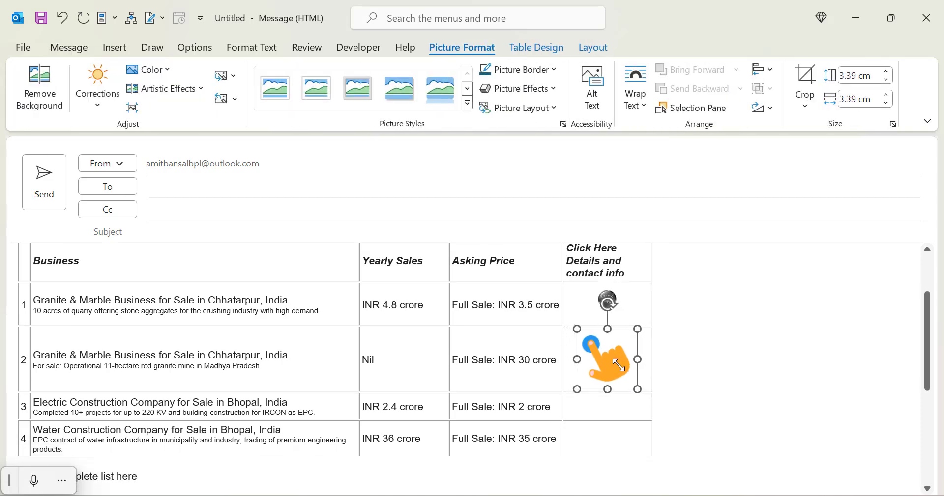
{"action": "left_click", "coordinate": [734, 339]}
{"action": "left_click", "coordinate": [607, 343]}
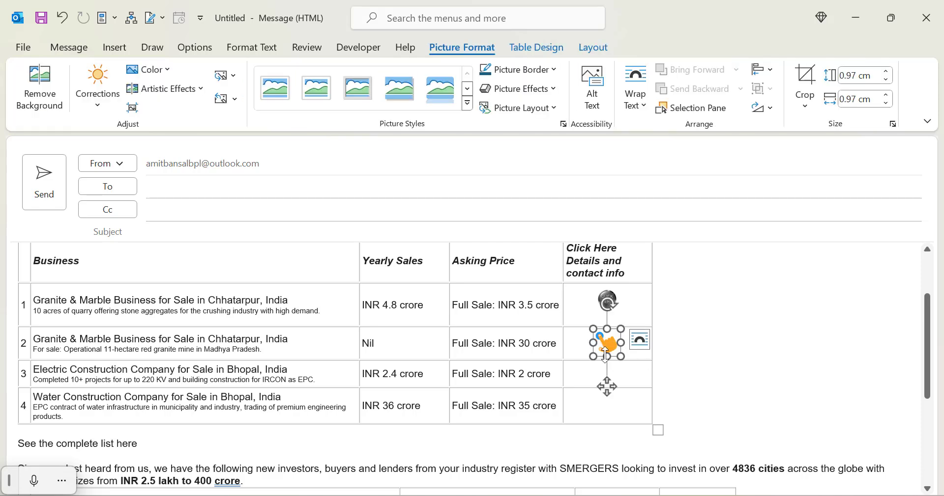
{"action": "left_click", "coordinate": [113, 50]}
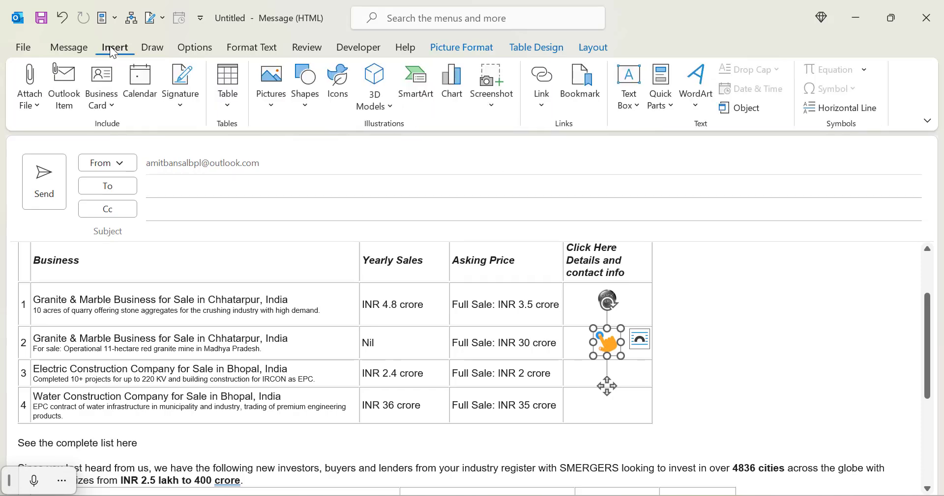
{"action": "left_click", "coordinate": [541, 79]}
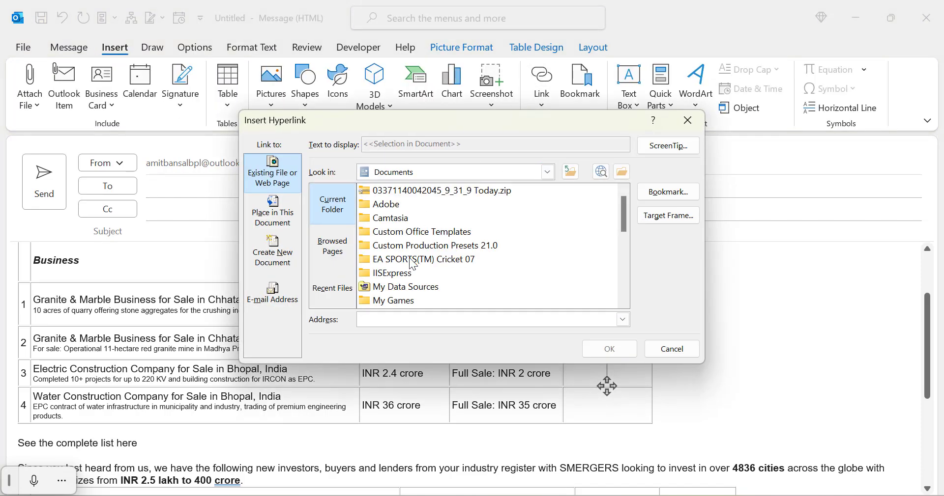
{"action": "left_click", "coordinate": [624, 320]}
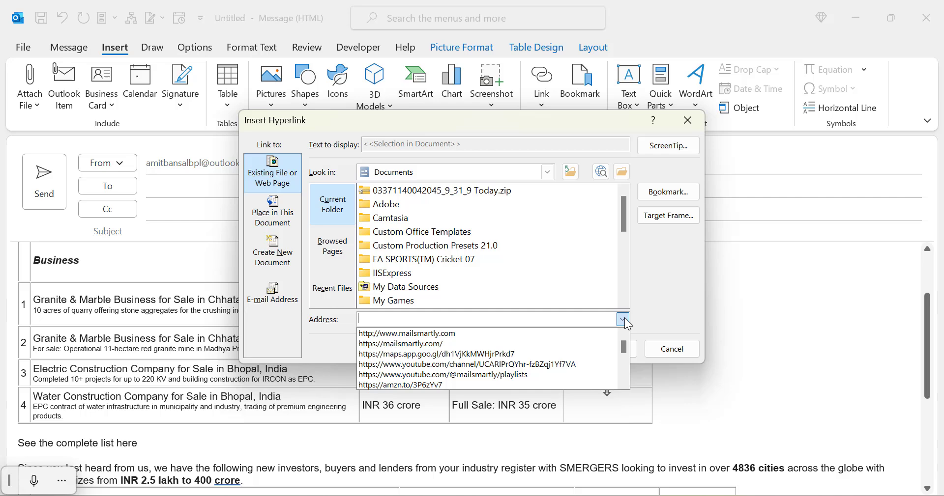
{"action": "left_click", "coordinate": [480, 332]}
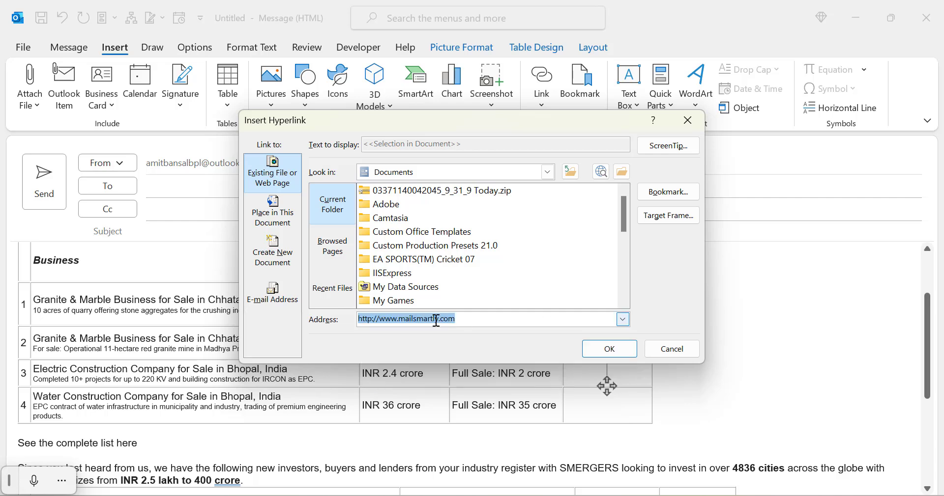
{"action": "left_click", "coordinate": [591, 349]}
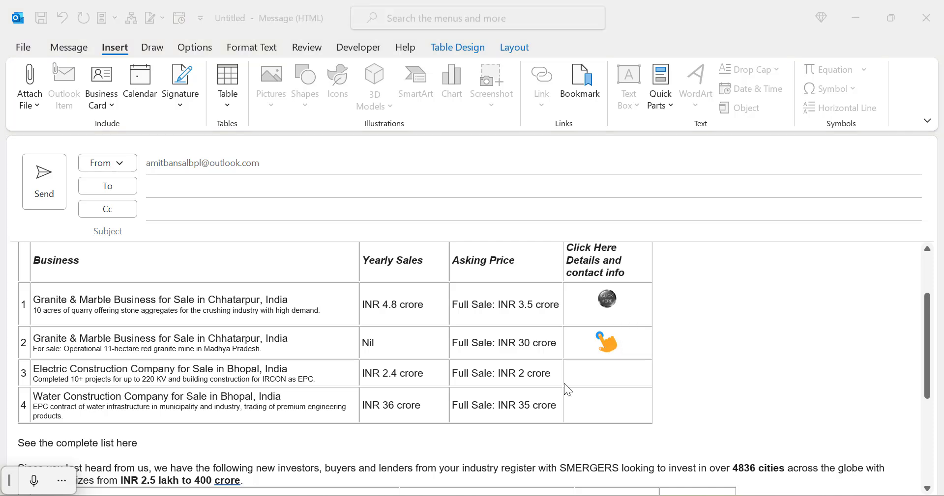
Step: Copy row 2's linked hand icon and paste it into rows 3 and 4's link cells
{"action": "left_click", "coordinate": [605, 376]}
{"action": "left_click", "coordinate": [691, 347]}
{"action": "left_click", "coordinate": [612, 344]}
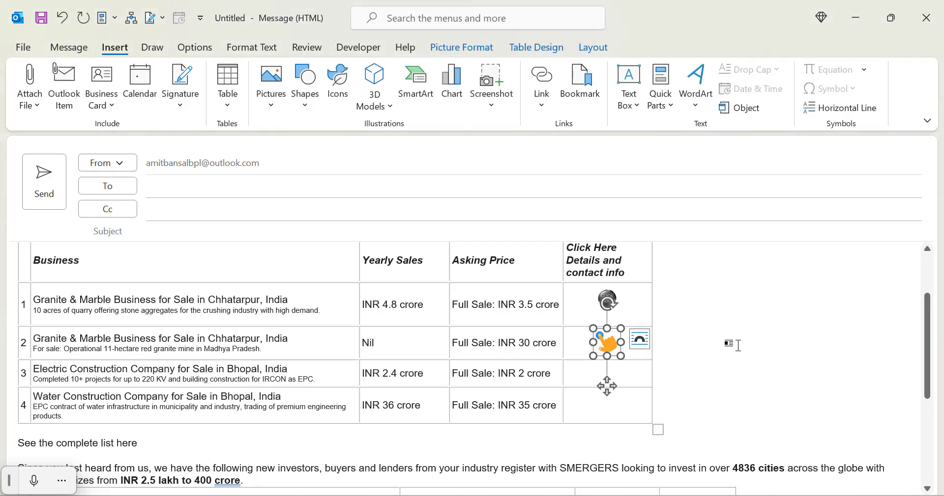
{"action": "key", "text": "ctrl+c"}
{"action": "left_click", "coordinate": [592, 374]}
{"action": "key", "text": "ctrl+v"}
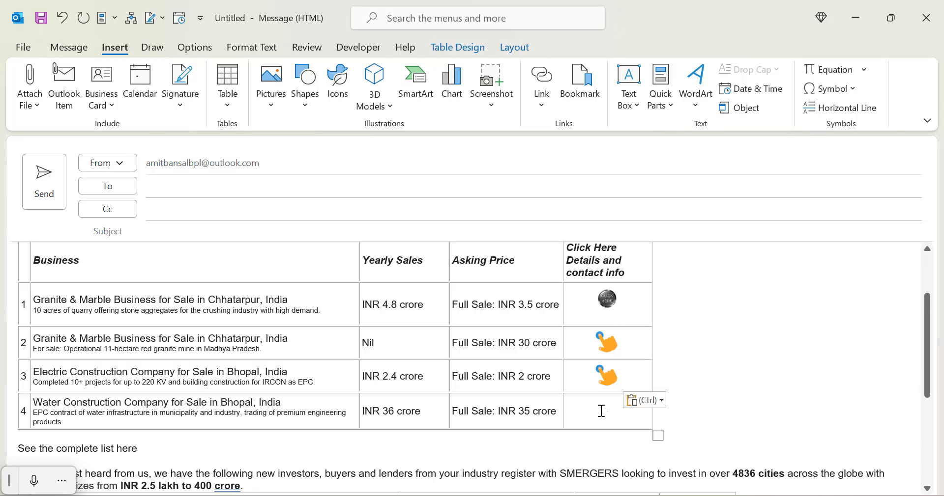
{"action": "left_click", "coordinate": [603, 411]}
{"action": "key", "text": "ctrl+v"}
Step: Paste the linked hand icon into both investor-table link cells, then select row 4's icon
{"action": "scroll", "coordinate": [600, 410], "scroll_direction": "down", "scroll_amount": 3}
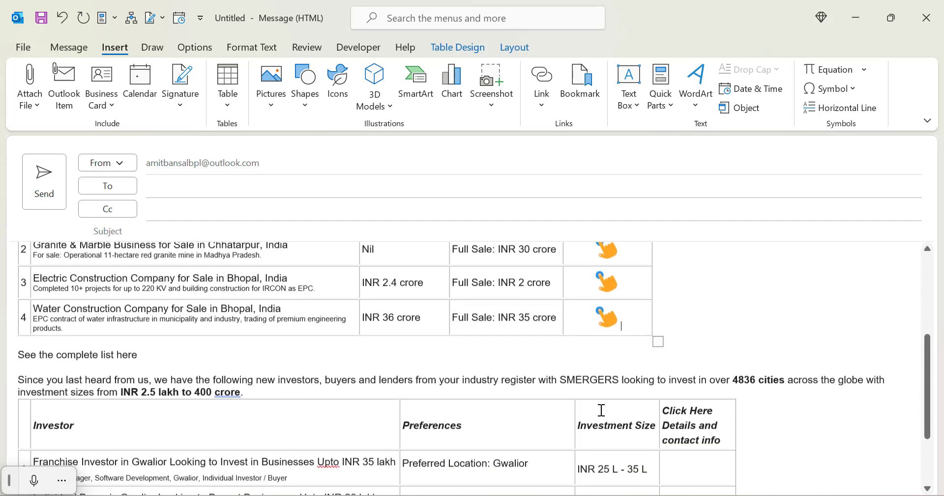
{"action": "scroll", "coordinate": [688, 400], "scroll_direction": "down", "scroll_amount": 2}
{"action": "left_click", "coordinate": [695, 384]}
{"action": "key", "text": "ctrl+v"}
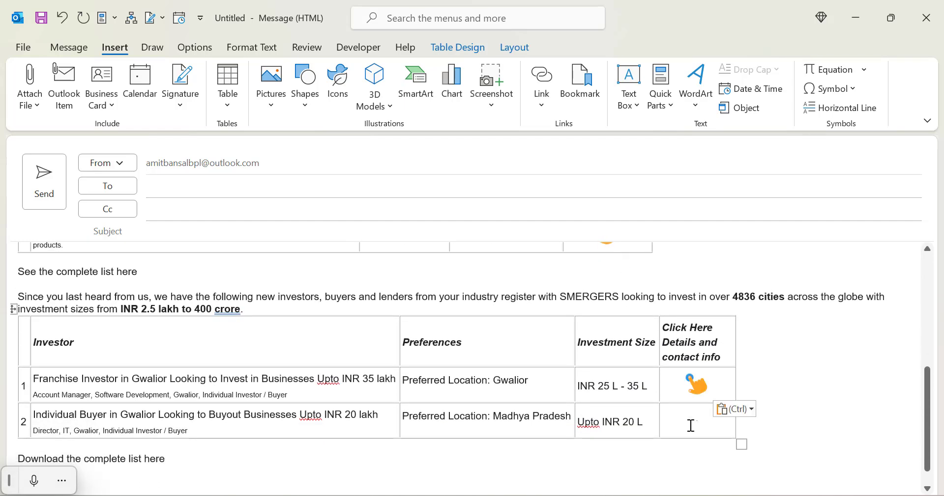
{"action": "left_click", "coordinate": [689, 424]}
{"action": "key", "text": "ctrl+v"}
{"action": "scroll", "coordinate": [868, 391], "scroll_direction": "up", "scroll_amount": 2}
{"action": "scroll", "coordinate": [868, 391], "scroll_direction": "up", "scroll_amount": 2}
{"action": "left_click", "coordinate": [607, 342]}
{"action": "key", "text": "ctrl+v"}
{"action": "left_click", "coordinate": [606, 375]}
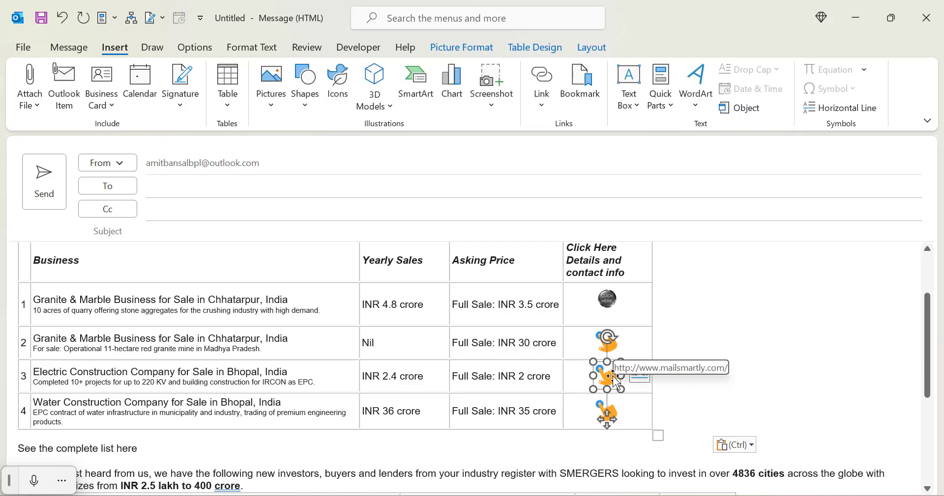
{"action": "left_click", "coordinate": [609, 415]}
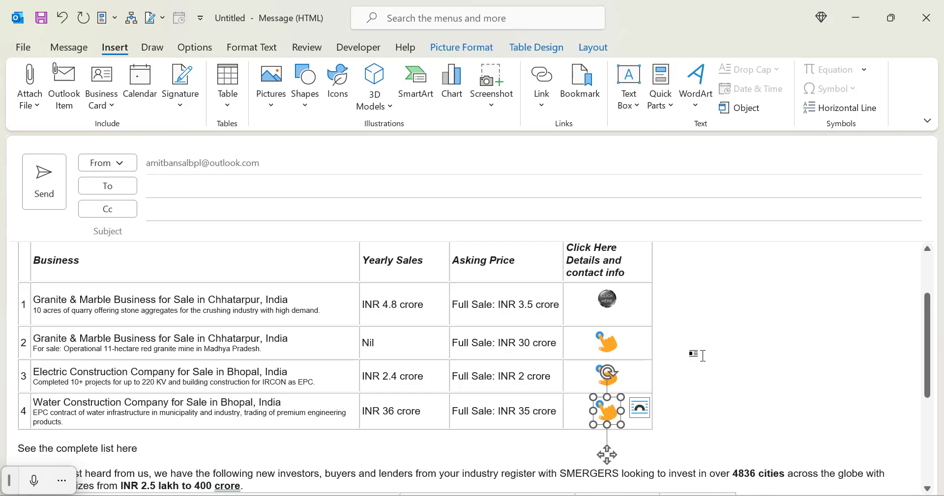
{"action": "key", "text": "ctrl+k"}
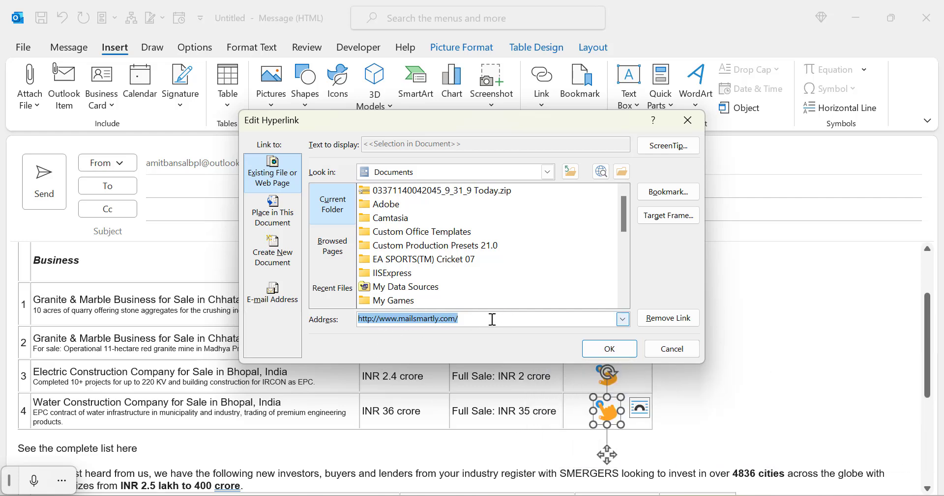
{"action": "left_click", "coordinate": [623, 319]}
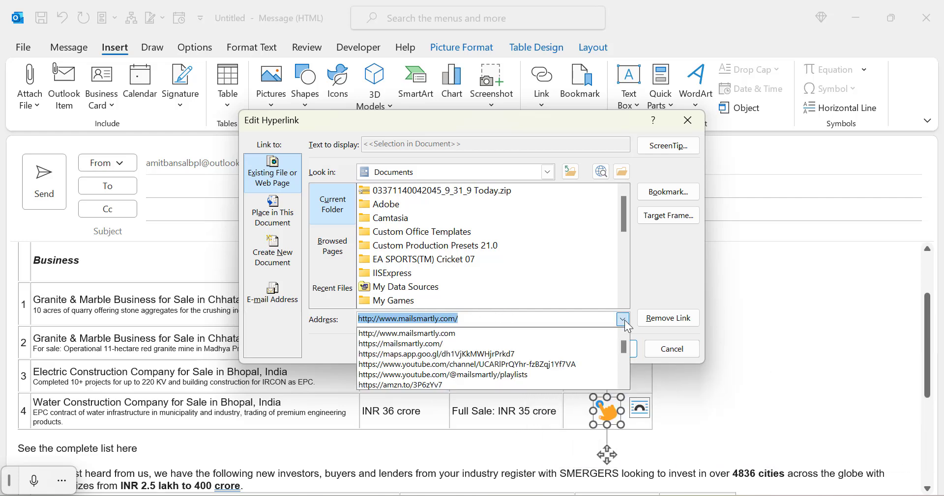
{"action": "left_click", "coordinate": [541, 315]}
{"action": "key", "text": "ctrl+a"}
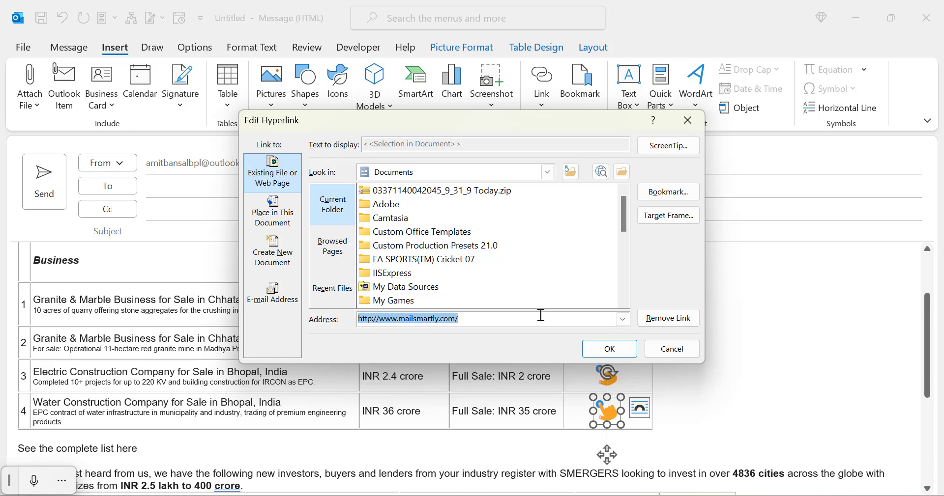
{"action": "key", "text": "BackSpace"}
{"action": "type", "text": "www.google"}
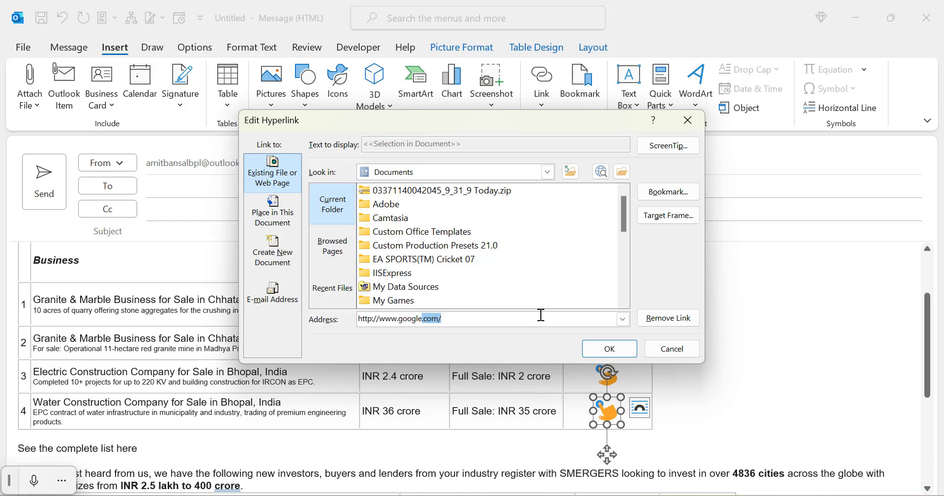
{"action": "type", "text": ".com/"}
{"action": "left_click", "coordinate": [609, 349]}
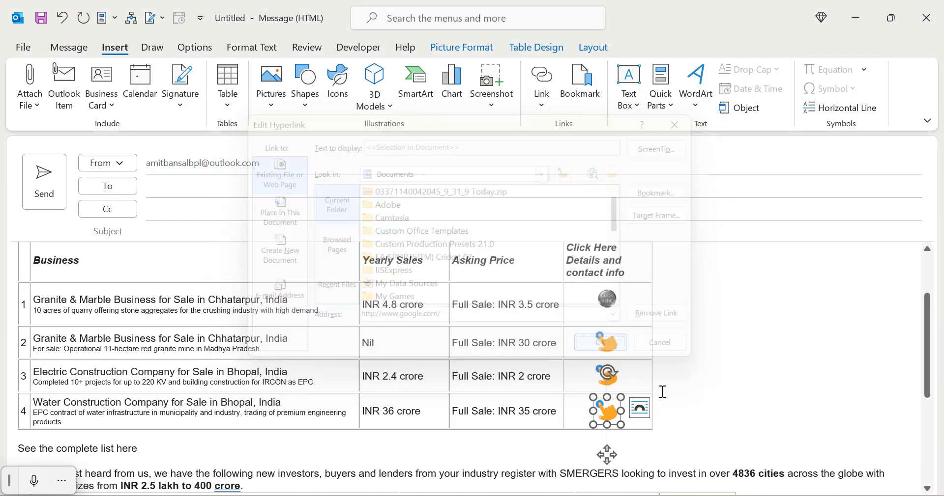
{"action": "left_click", "coordinate": [659, 413]}
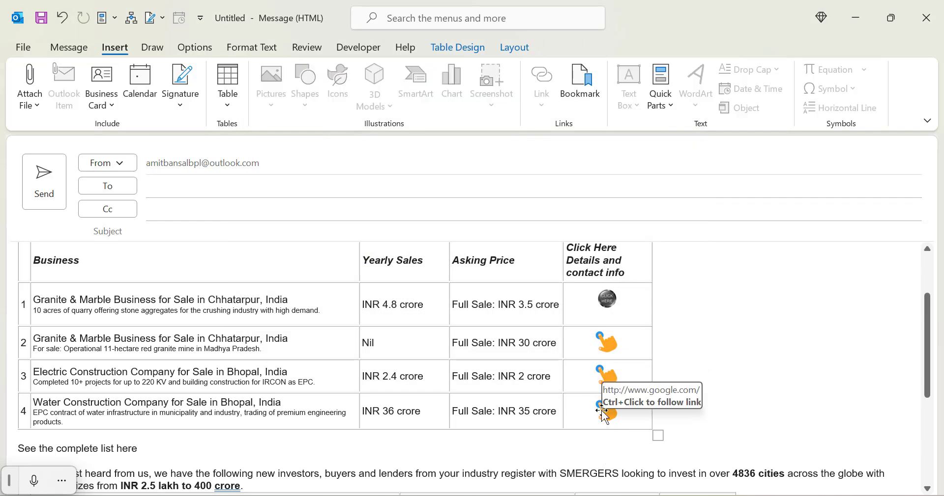
{"action": "scroll", "coordinate": [731, 369], "scroll_direction": "down", "scroll_amount": 2}
{"action": "scroll", "coordinate": [750, 370], "scroll_direction": "down", "scroll_amount": 4}
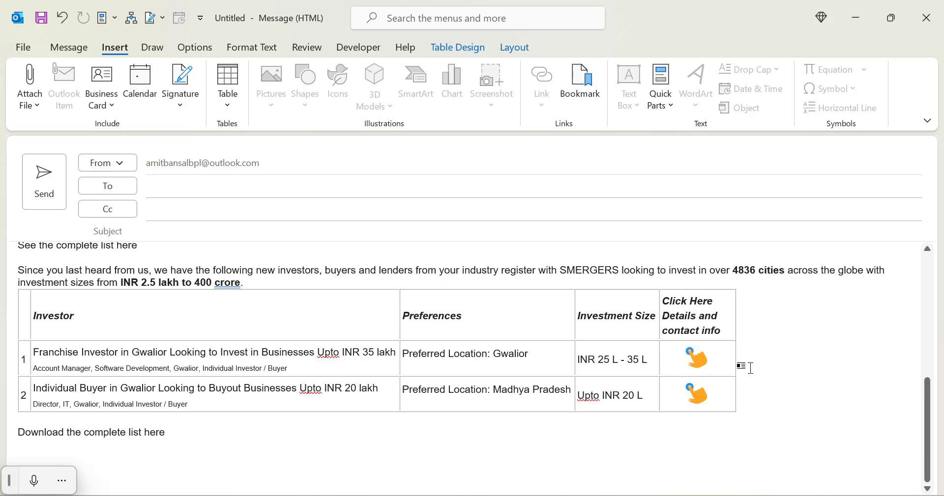
{"action": "left_click", "coordinate": [194, 433]}
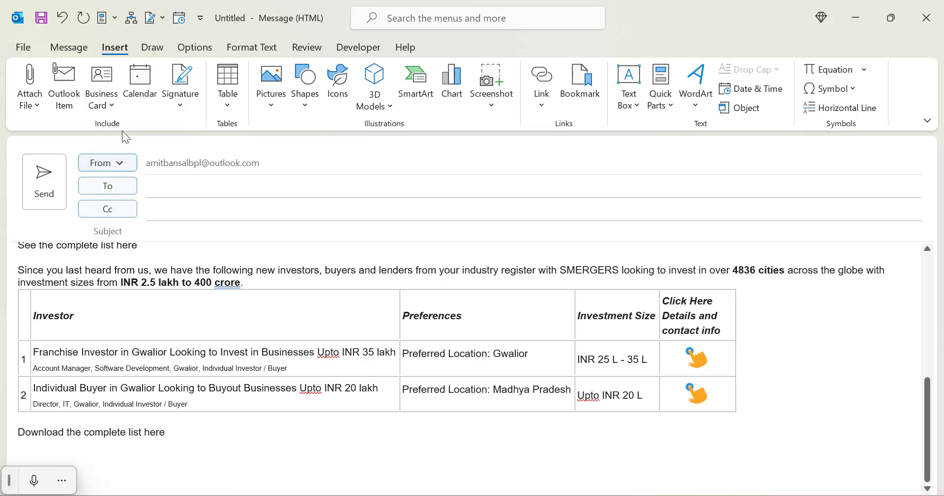
Step: Insert icons8-here-96.png after the download line and shrink it to under 1 cm
{"action": "left_click", "coordinate": [271, 102]}
{"action": "left_click", "coordinate": [293, 154]}
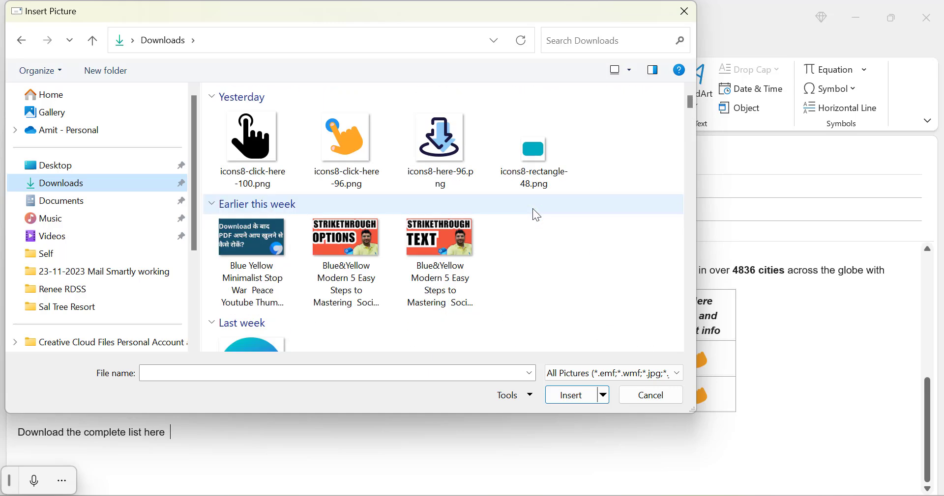
{"action": "left_click", "coordinate": [235, 302]}
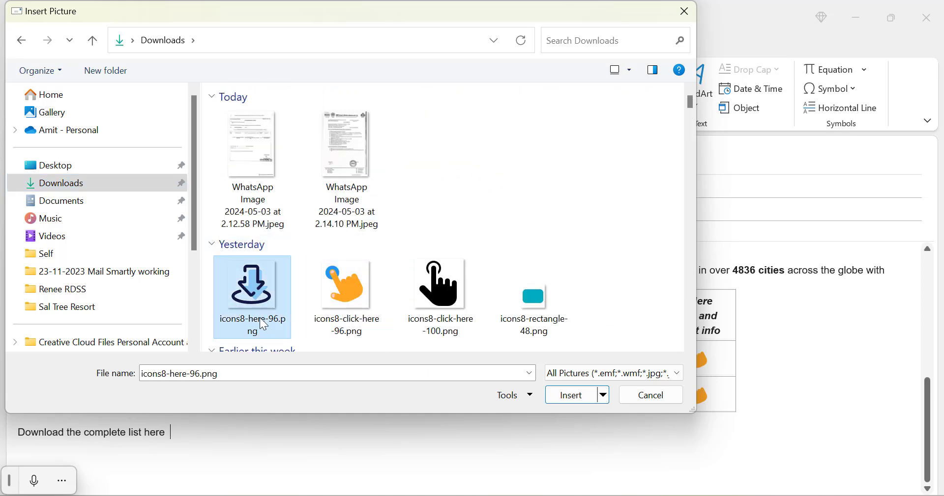
{"action": "left_click", "coordinate": [565, 400]}
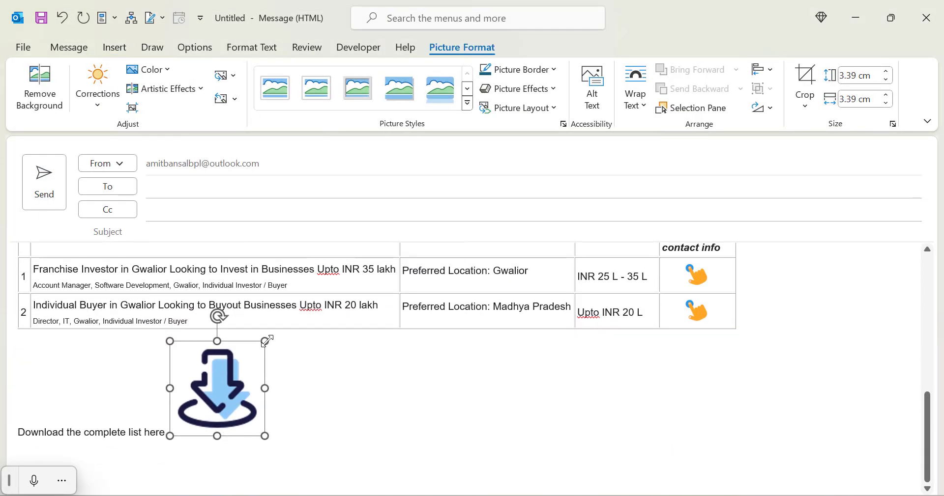
{"action": "left_click_drag", "start_coordinate": [267, 340], "coordinate": [194, 416]}
{"action": "left_click", "coordinate": [289, 431]}
{"action": "left_click", "coordinate": [184, 433]}
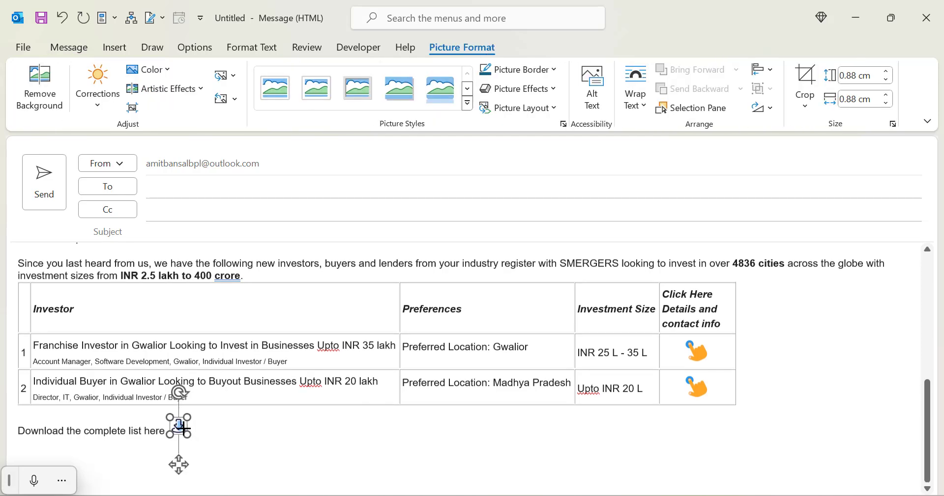
{"action": "left_click", "coordinate": [295, 439]}
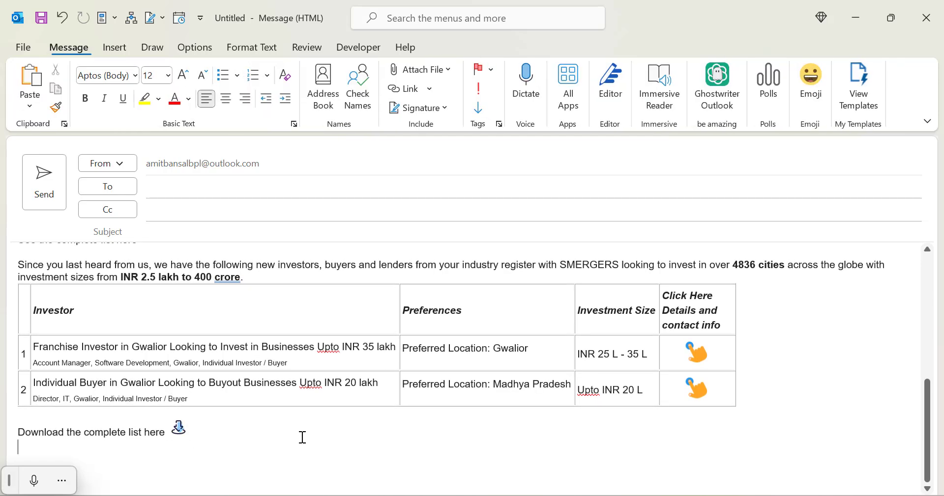
{"action": "left_click", "coordinate": [183, 432]}
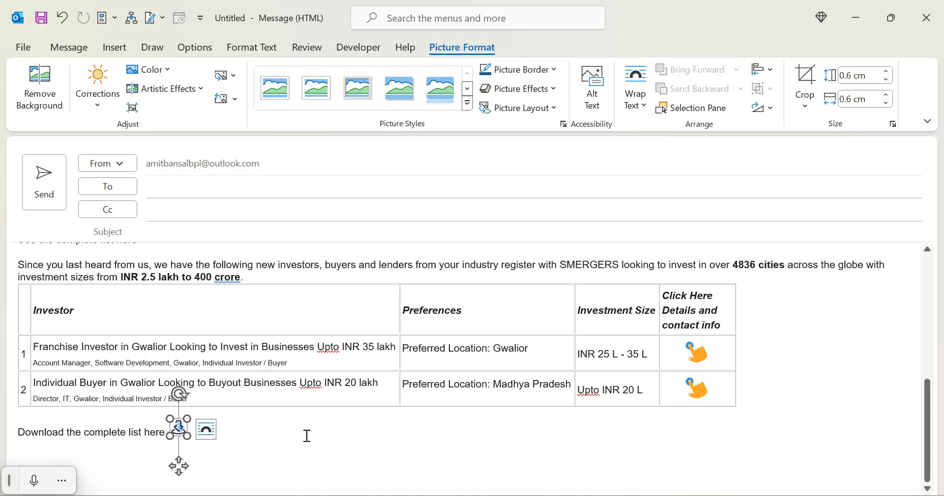
{"action": "key", "text": "ctrl+k"}
{"action": "left_click", "coordinate": [629, 321]}
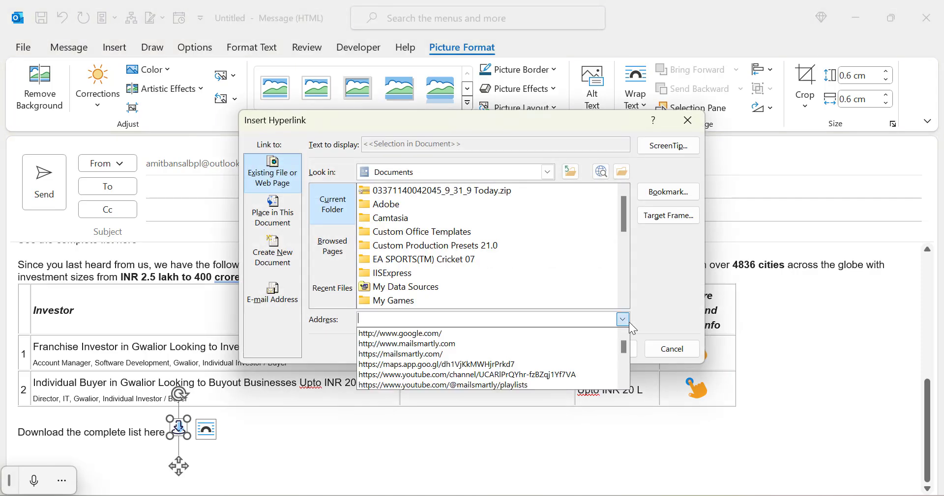
{"action": "left_click", "coordinate": [481, 334]}
{"action": "left_click", "coordinate": [608, 350]}
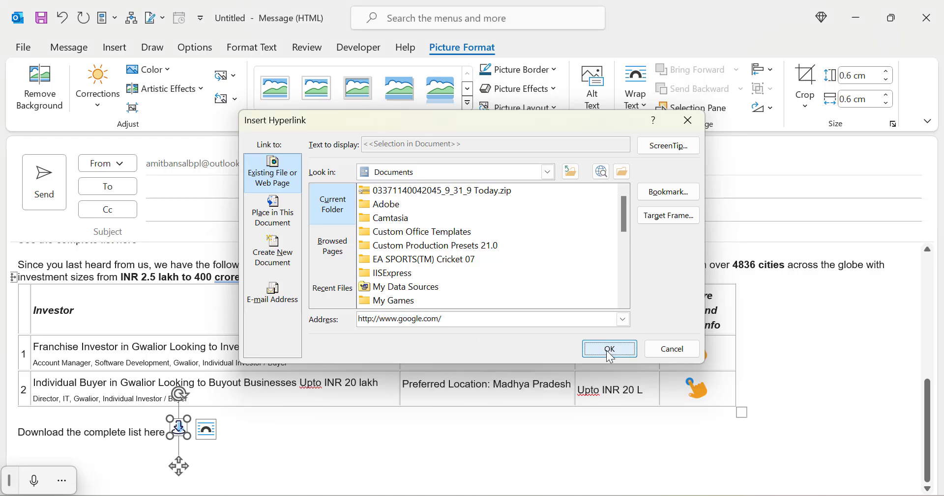
{"action": "left_click", "coordinate": [416, 435]}
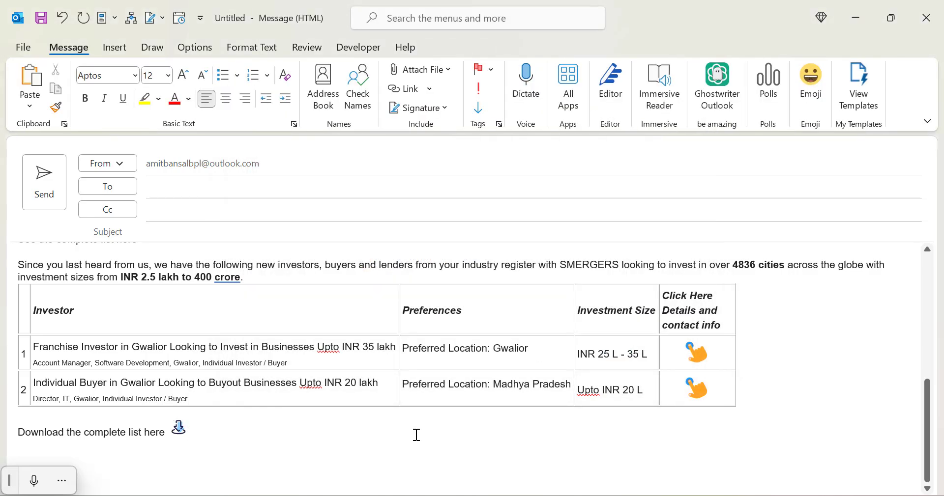
{"action": "scroll", "coordinate": [416, 435], "scroll_direction": "up", "scroll_amount": 5}
Step: Give the email the subject 'Introduction', address it to your own suggested contact, and send it
{"action": "scroll", "coordinate": [416, 435], "scroll_direction": "up", "scroll_amount": 5}
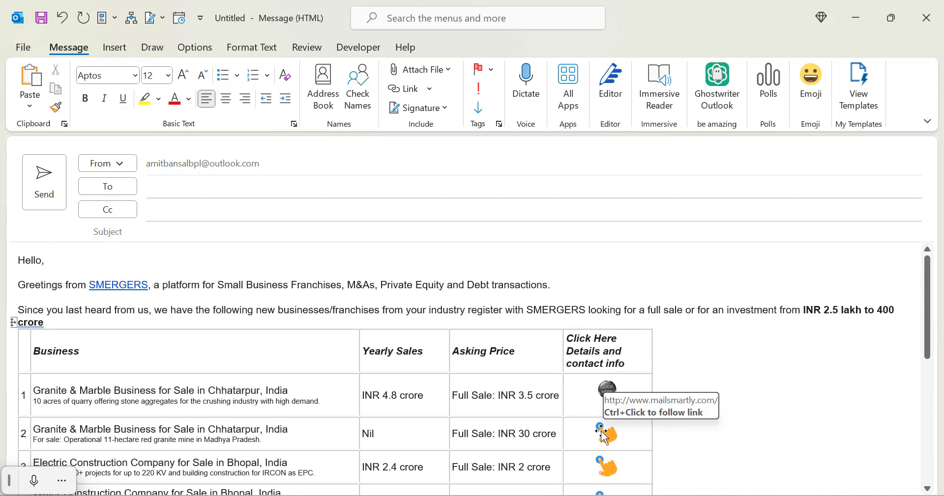
{"action": "left_click", "coordinate": [744, 351]}
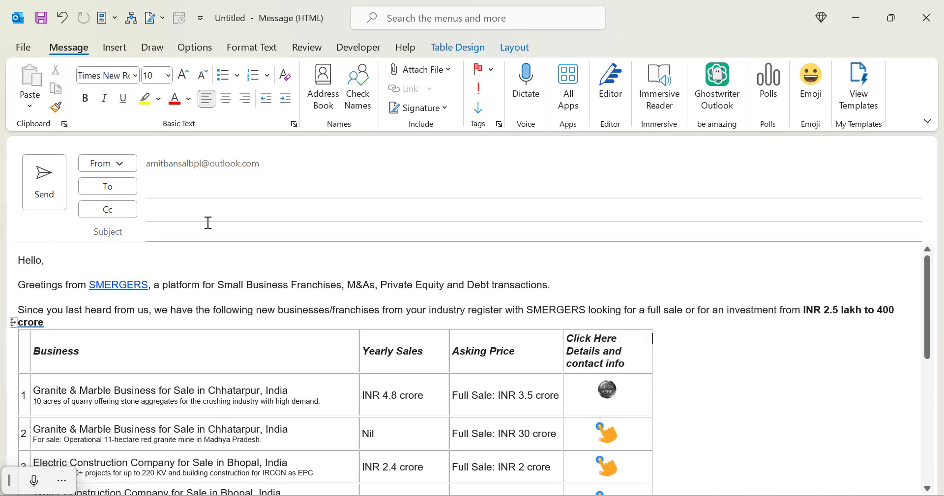
{"action": "left_click", "coordinate": [185, 238]}
{"action": "type", "text": "Introduction"}
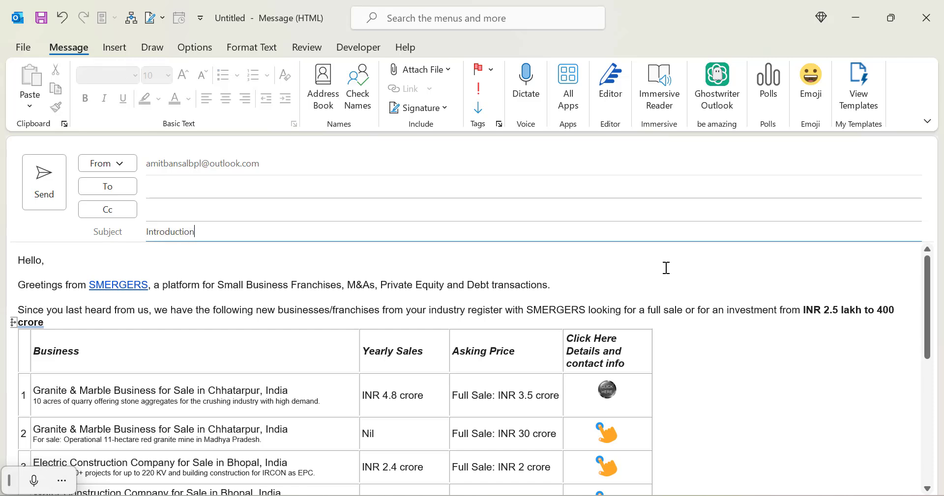
{"action": "left_click", "coordinate": [236, 193]}
{"action": "type", "text": "amit"}
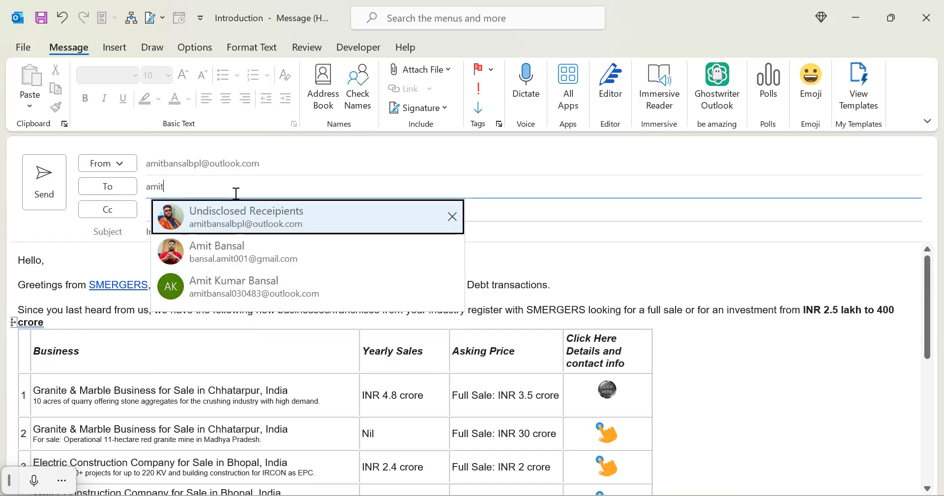
{"action": "left_click", "coordinate": [247, 220]}
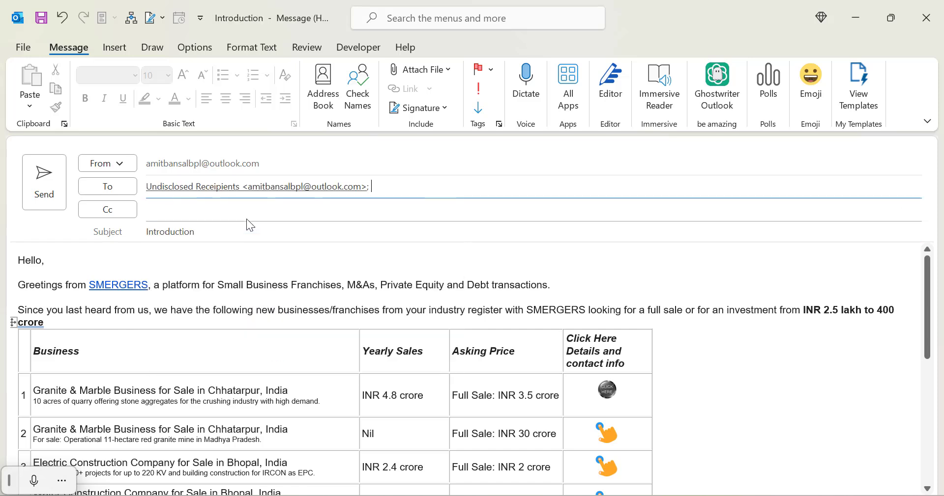
{"action": "left_click", "coordinate": [45, 184]}
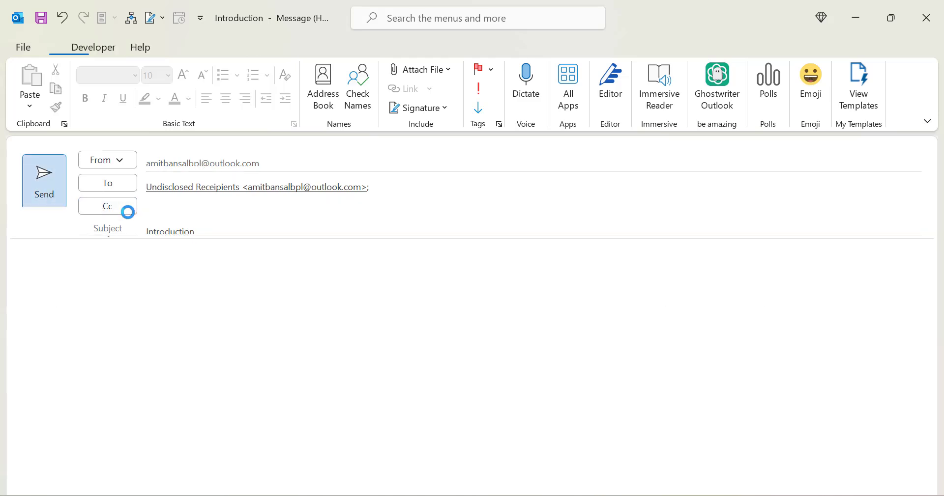
Step: Back in the main Outlook window, open the newly arrived 'Introduction' inbox email in its own window
{"action": "key", "text": "alt+Tab"}
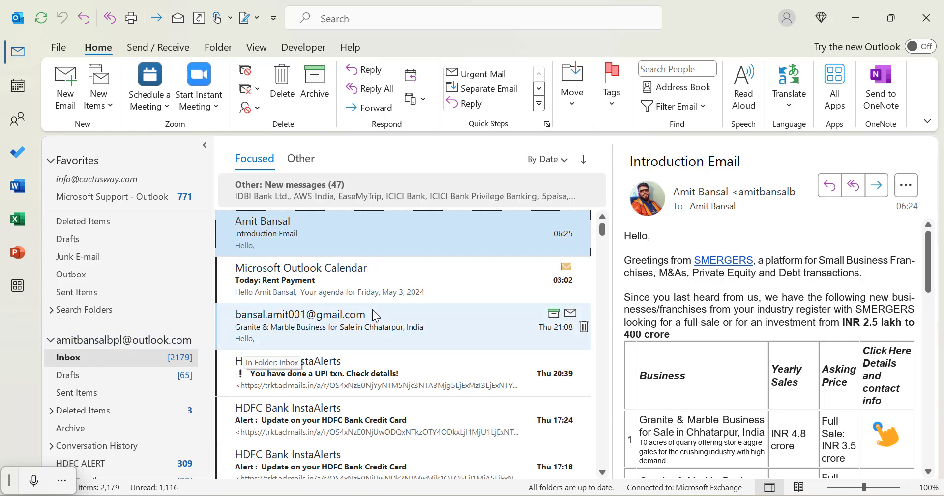
{"action": "left_click", "coordinate": [352, 225]}
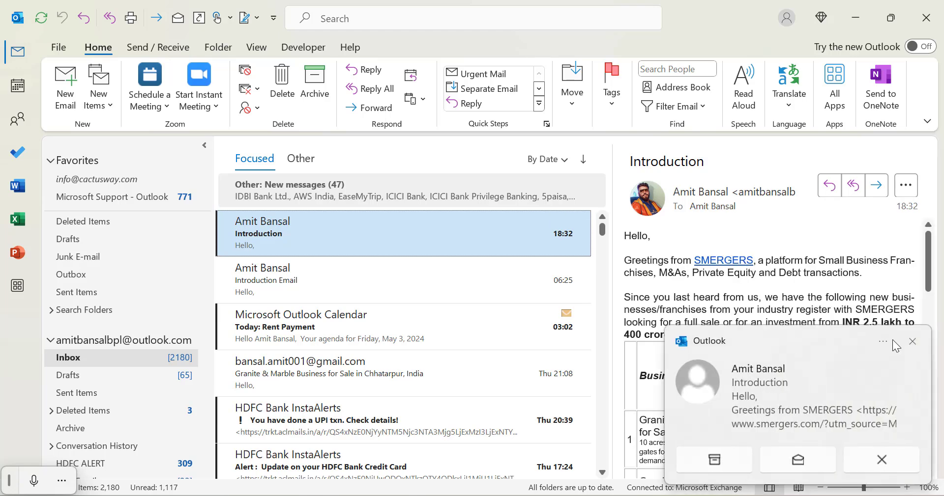
{"action": "double_click", "coordinate": [361, 233]}
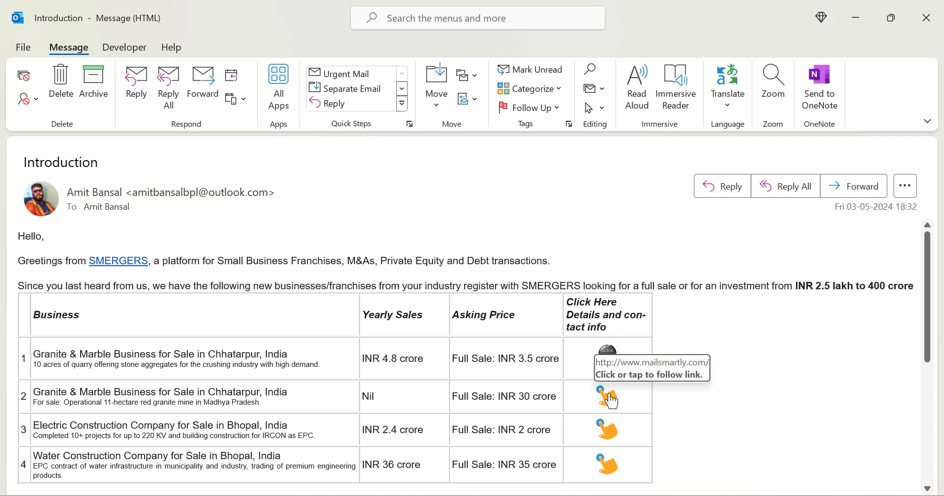
{"action": "scroll", "coordinate": [610, 423], "scroll_direction": "down", "scroll_amount": 2}
{"action": "scroll", "coordinate": [610, 438], "scroll_direction": "down", "scroll_amount": 3}
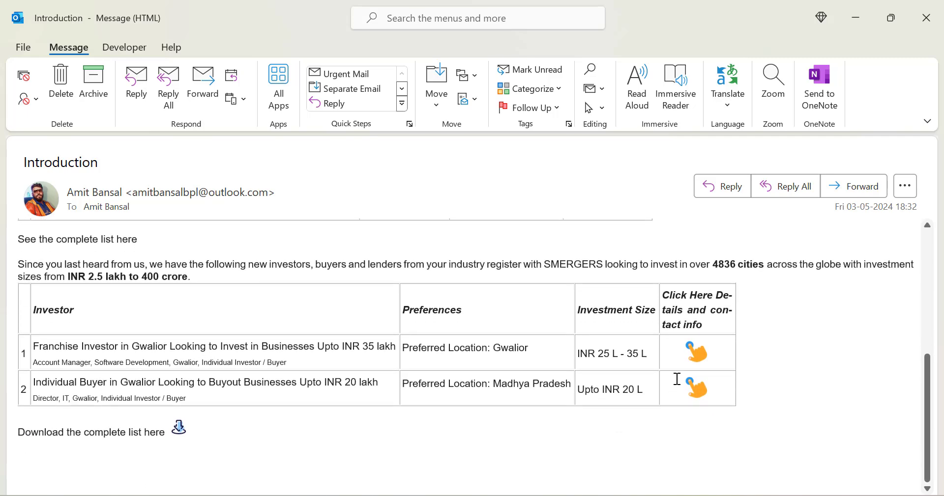
{"action": "scroll", "coordinate": [747, 371], "scroll_direction": "up", "scroll_amount": 3}
{"action": "scroll", "coordinate": [747, 370], "scroll_direction": "up", "scroll_amount": 1}
{"action": "scroll", "coordinate": [748, 370], "scroll_direction": "up", "scroll_amount": 1}
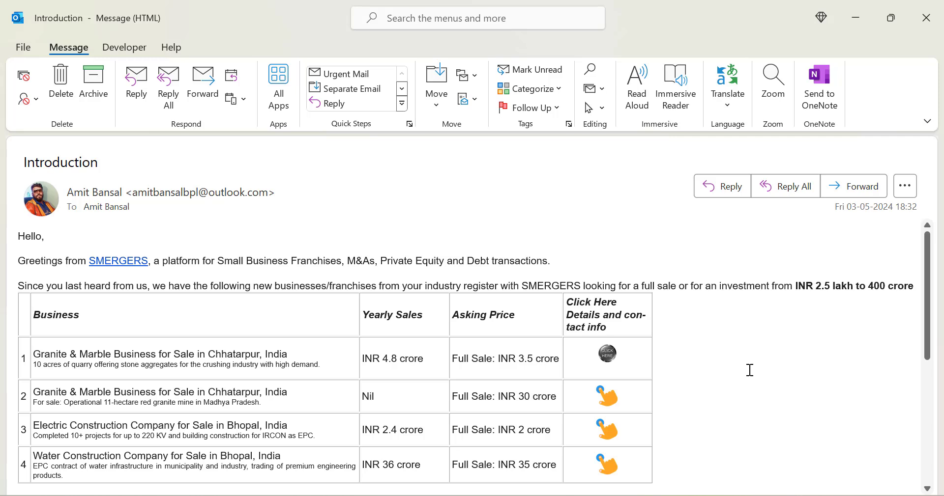